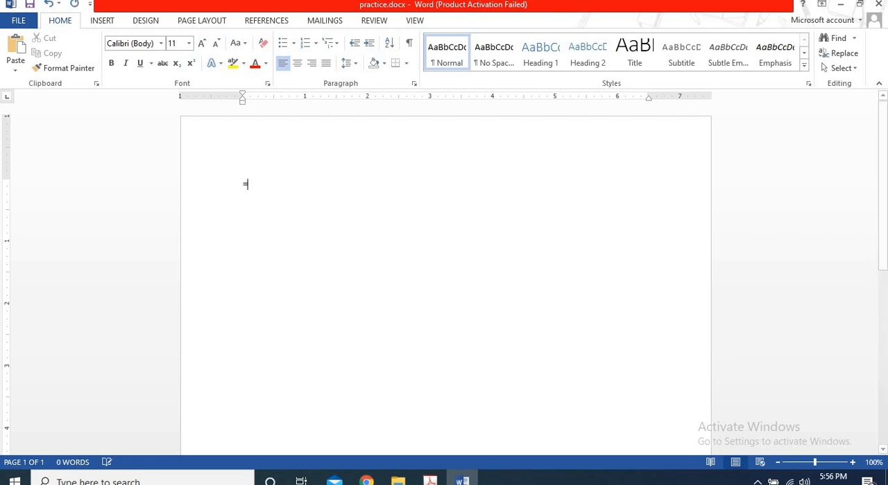
# Generate the sample paragraphs in the blank document with the formula =RAND().
pyautogui.write('=RAND()')
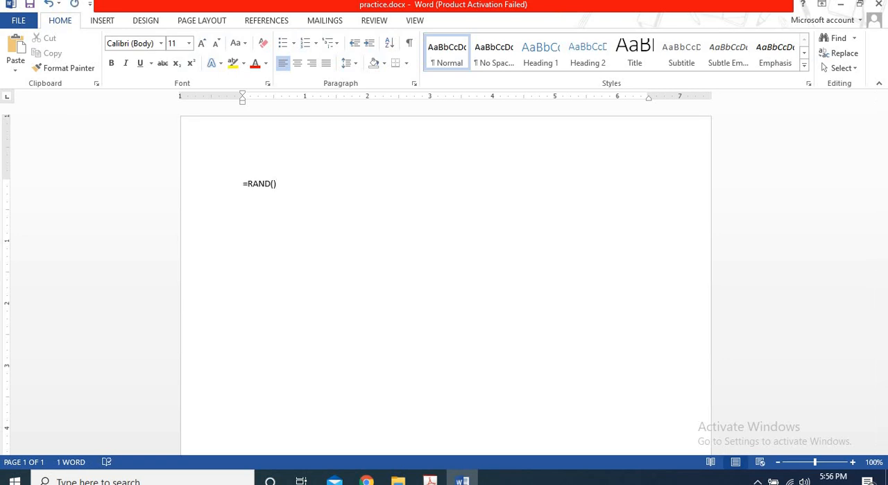
pyautogui.press('Return')
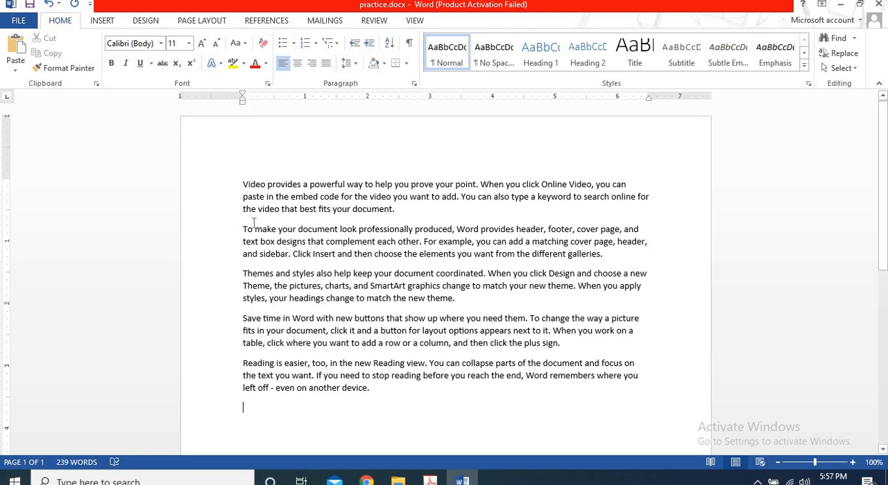
# Look through the list of available fonts without applying one.
pyautogui.click(160, 46)
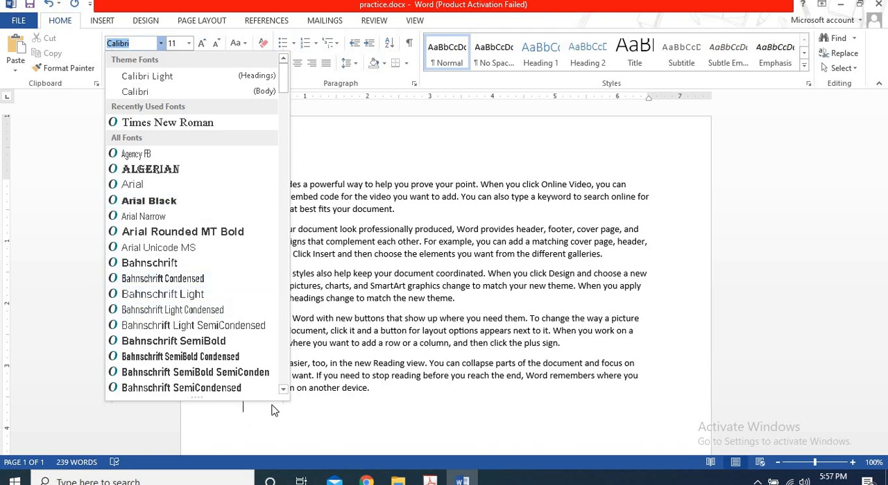
pyautogui.scroll(-4, 287, 394)
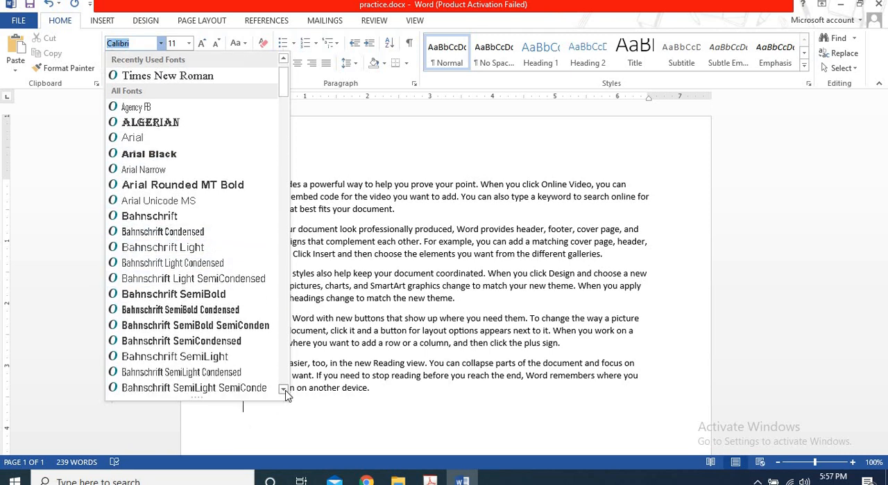
pyautogui.click(285, 391)
pyautogui.click(285, 391)
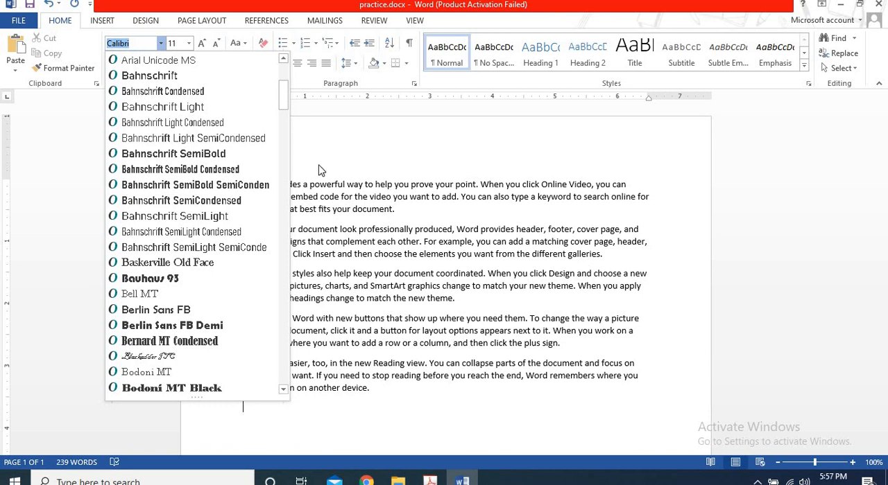
pyautogui.click(282, 75)
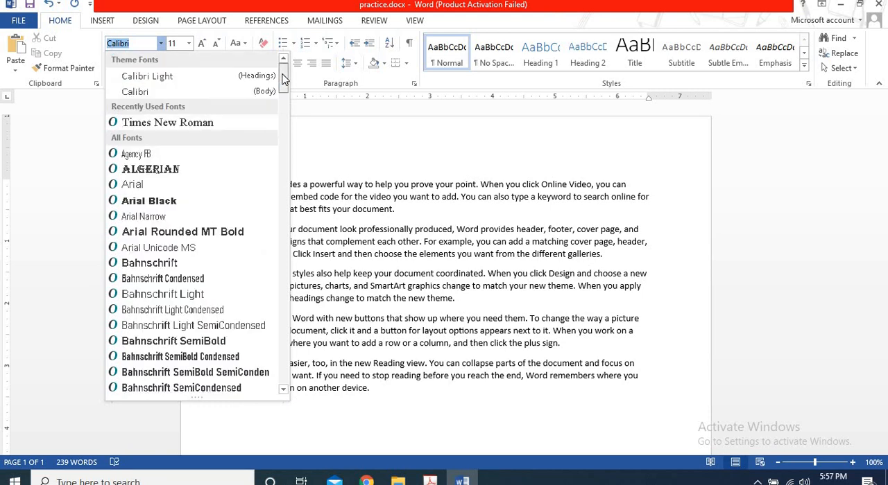
pyautogui.click(213, 101)
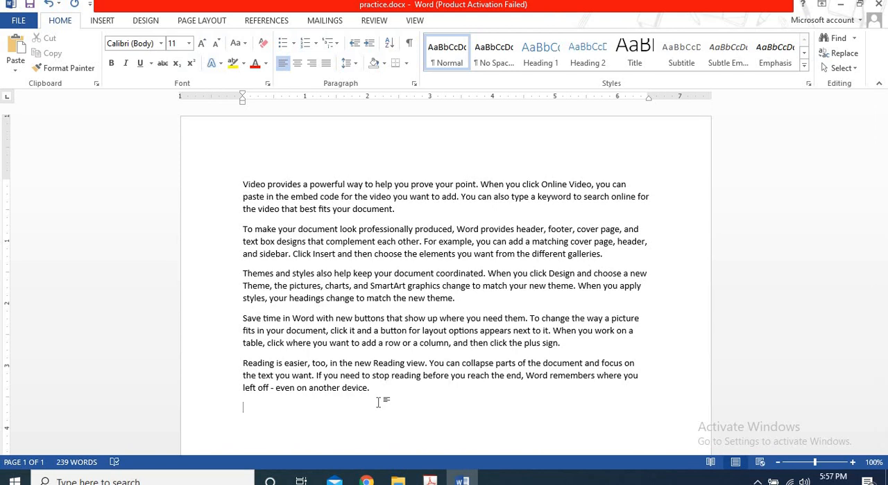
pyautogui.write('compu')
pyautogui.press('BackSpace')
pyautogui.press('BackSpace')
pyautogui.press('BackSpace')
pyautogui.press('BackSpace')
pyautogui.press('BackSpace')
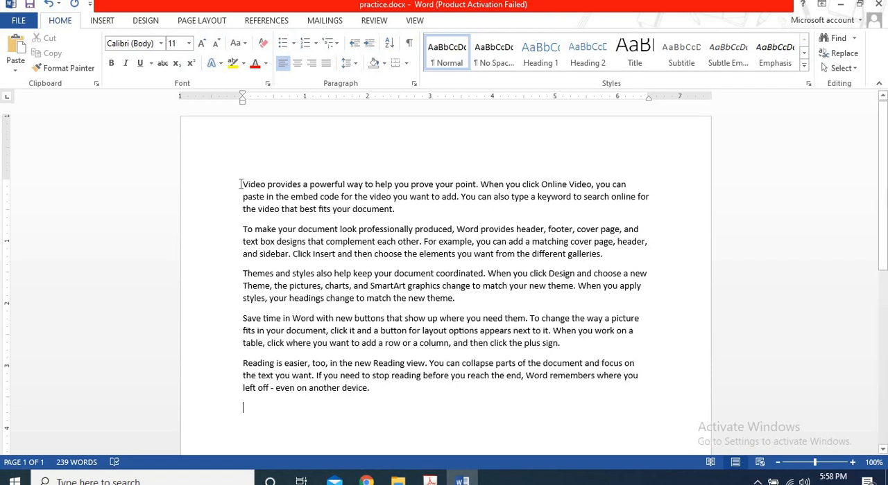
# Select the first paragraph's text and apply the Calibri (Body) font to it.
pyautogui.moveTo(241, 184); pyautogui.dragTo(388, 221)
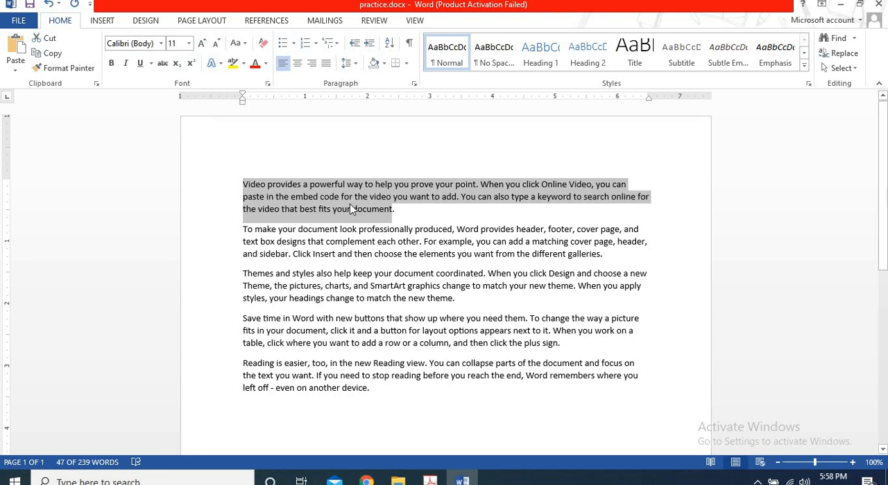
pyautogui.click(161, 44)
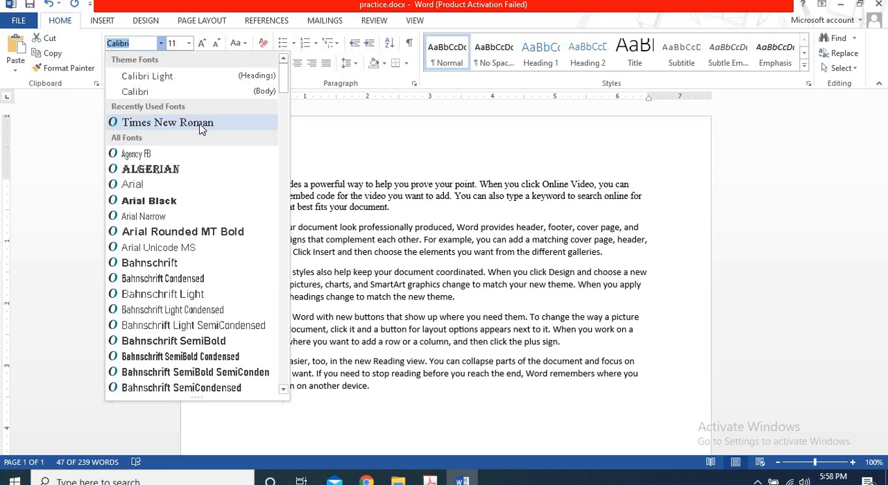
pyautogui.click(173, 93)
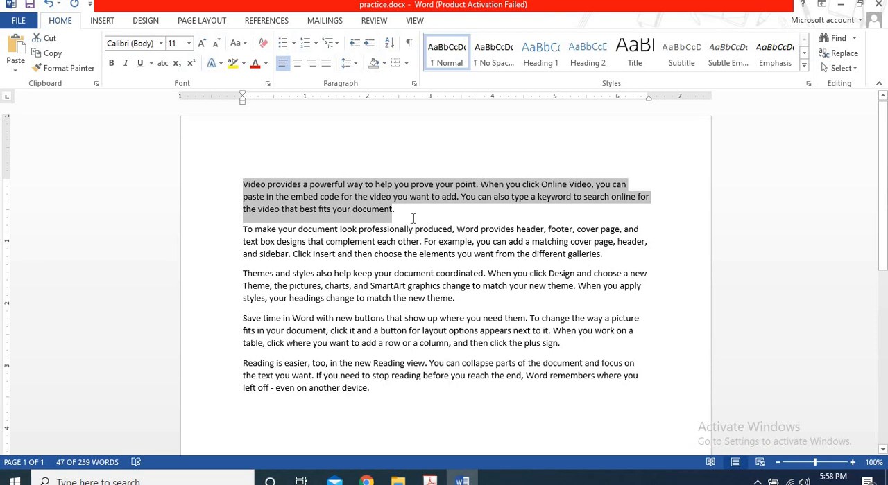
pyautogui.click(162, 44)
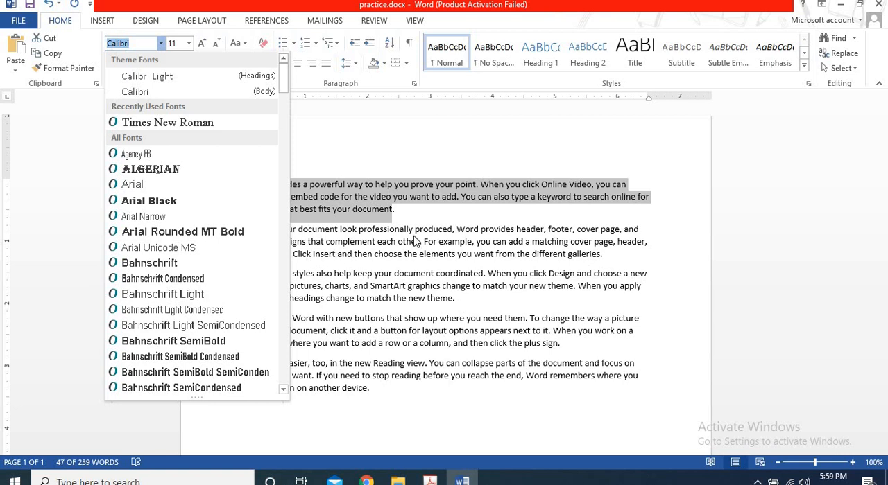
pyautogui.press('Escape')
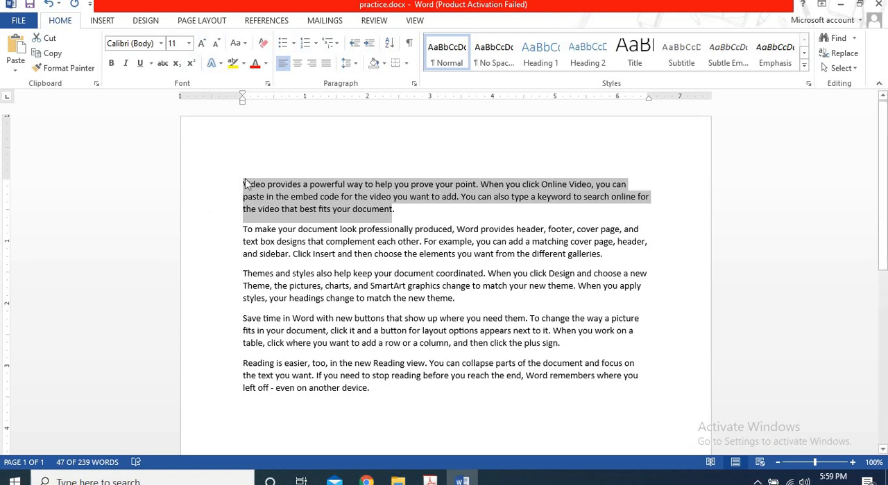
# Set the selected first paragraph's font size to 12, trying size 14 before returning to 12.
pyautogui.click(189, 44)
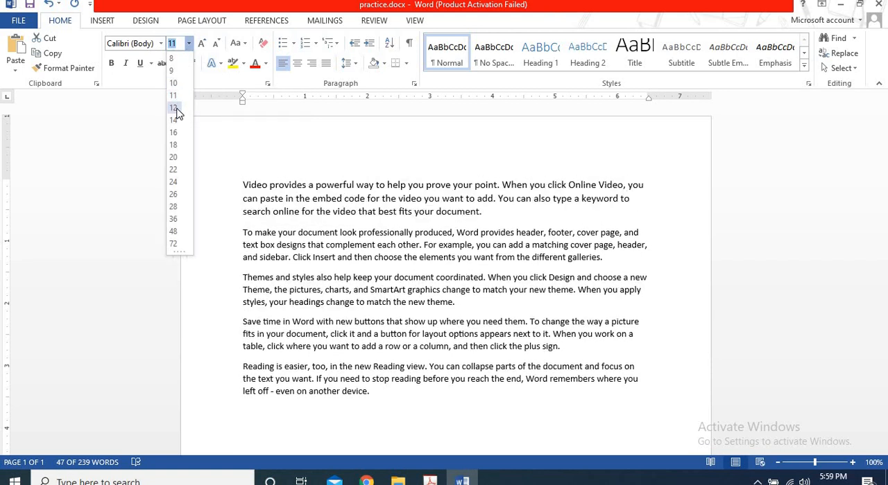
pyautogui.click(175, 108)
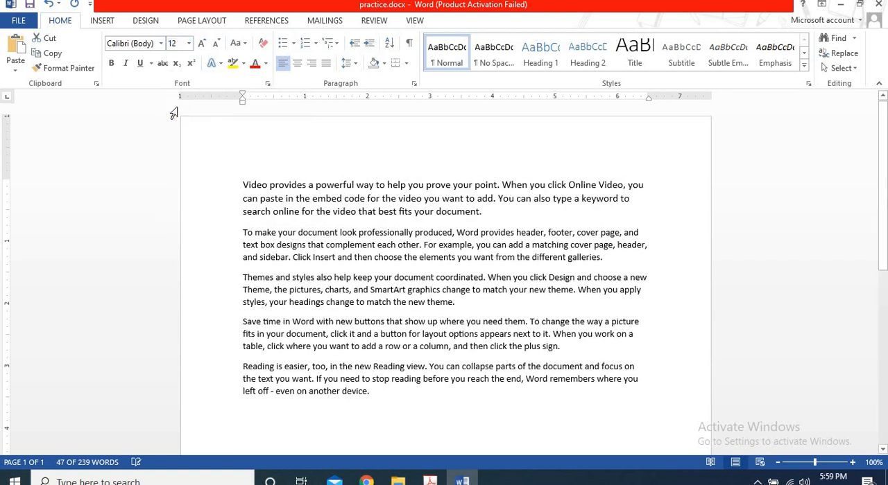
pyautogui.click(188, 43)
pyautogui.click(174, 122)
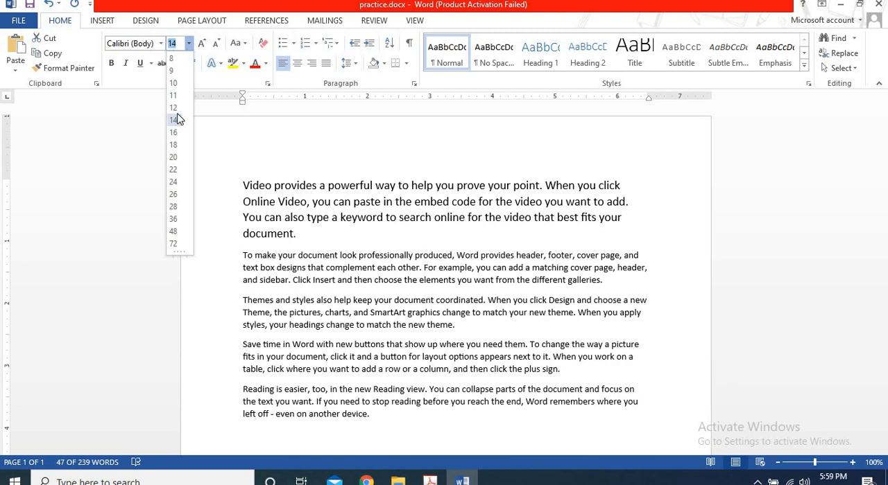
pyautogui.click(176, 110)
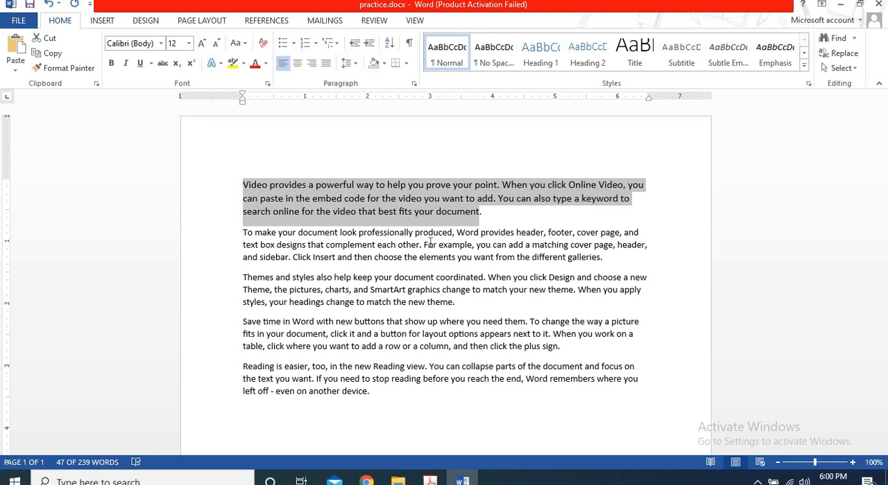
pyautogui.click(189, 43)
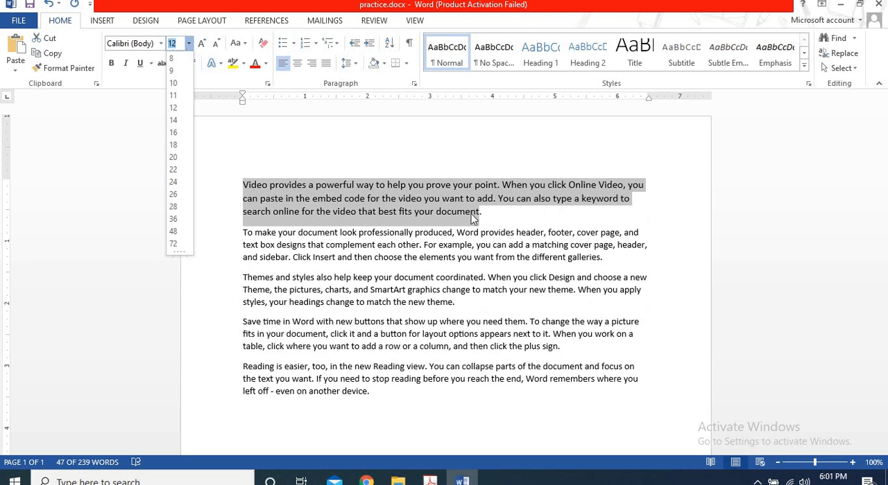
pyautogui.click(484, 215)
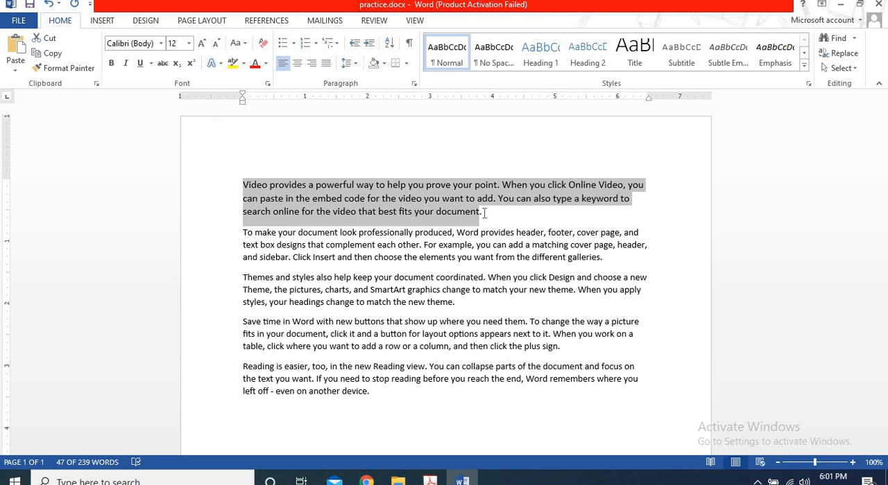
# Shrink the selected first paragraph's text one point at a time down to size 8.
pyautogui.hotkey('ctrl', '[')
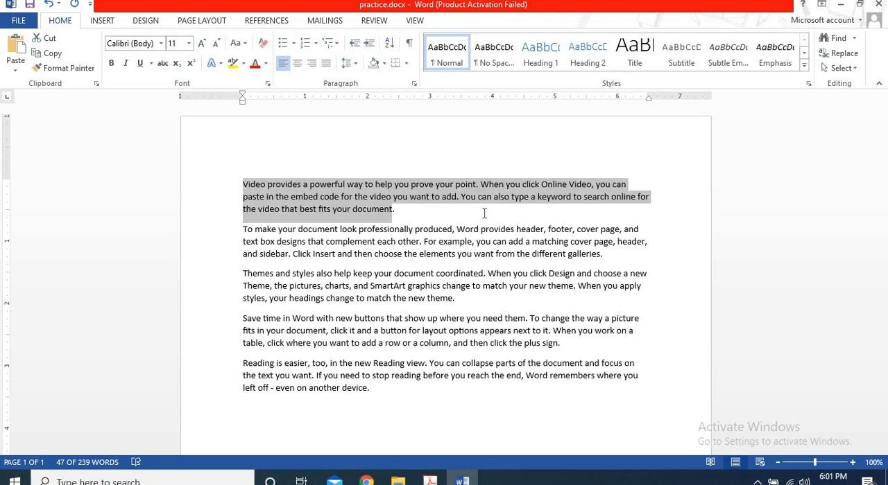
pyautogui.hotkey('ctrl', '[')
pyautogui.hotkey('ctrl', '[')
pyautogui.hotkey('ctrl', '[')
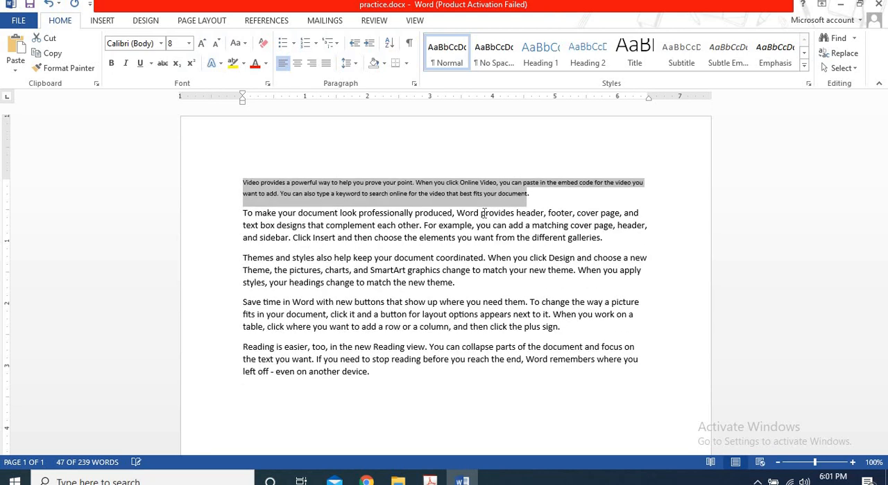
# Enlarge the selected first paragraph's text one point at a time up to size 27.
pyautogui.hotkey('ctrl', ']')
pyautogui.hotkey('ctrl', ']')
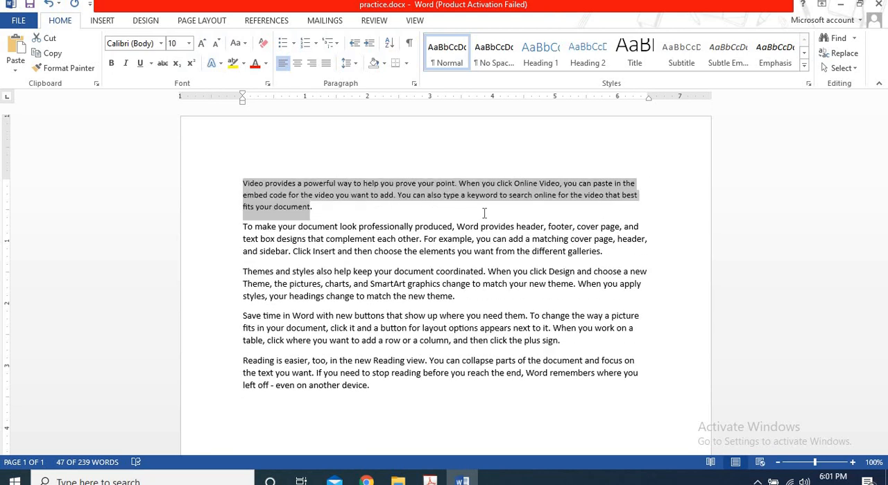
pyautogui.hotkey('ctrl', ']')
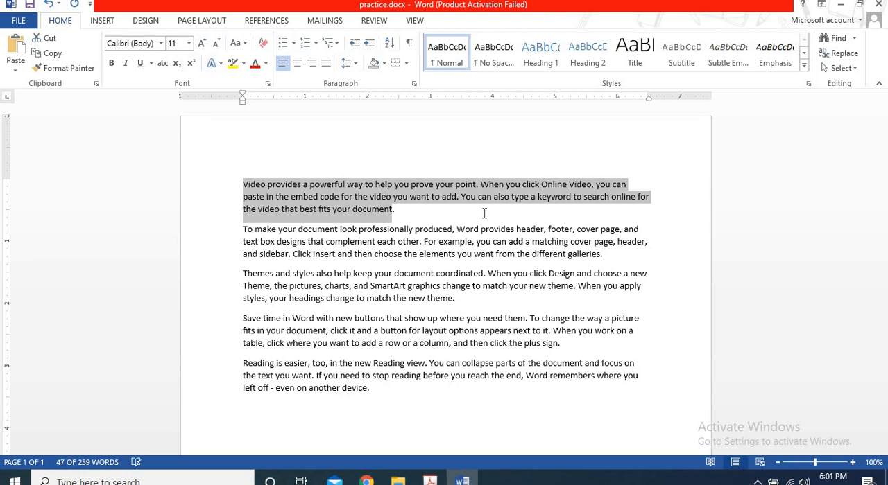
pyautogui.hotkey('ctrl', ']')
pyautogui.hotkey('ctrl', ']')
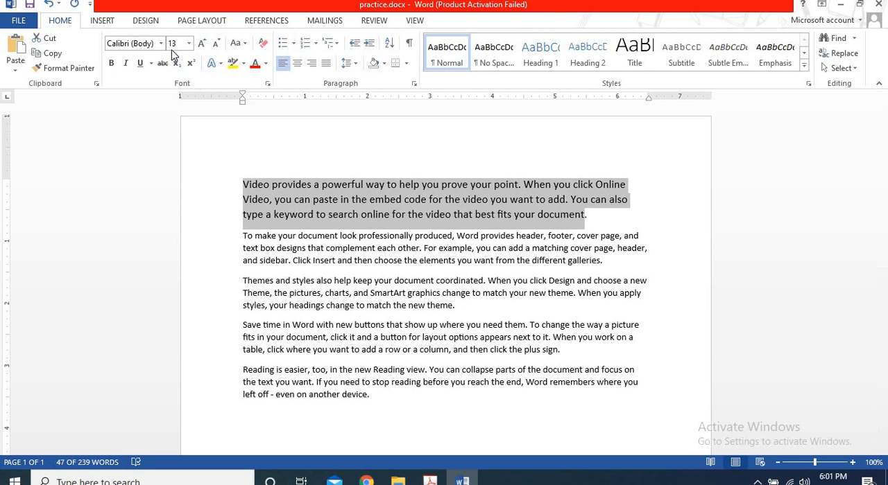
pyautogui.hotkey('ctrl', ']')
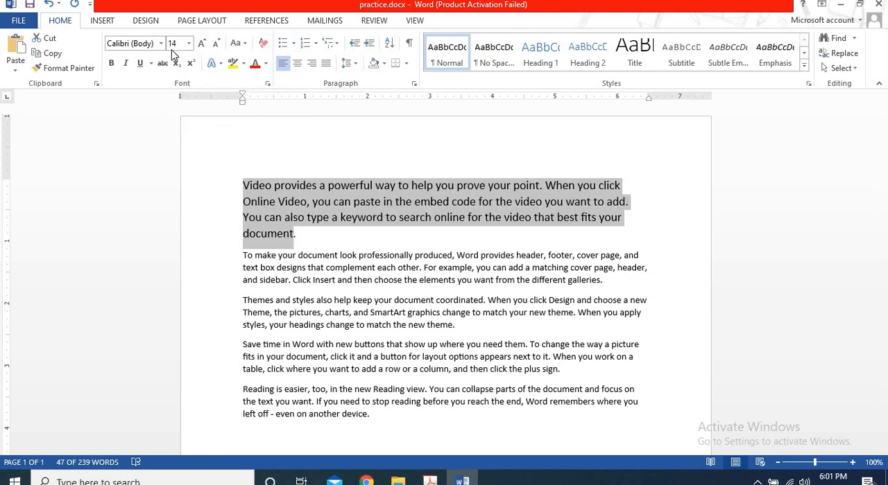
pyautogui.hotkey('ctrl', ']')
pyautogui.hotkey('ctrl', ']')
pyautogui.hotkey('ctrl', ']')
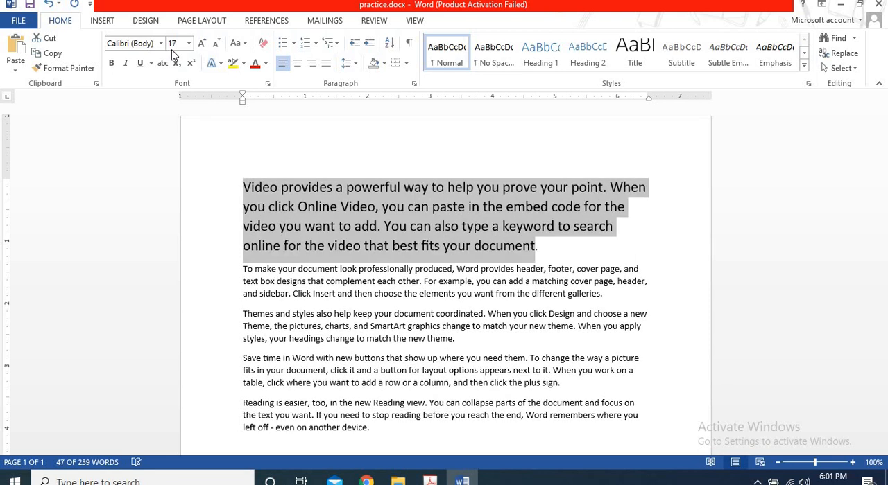
pyautogui.hotkey('ctrl', ']')
pyautogui.hotkey('ctrl', ']')
pyautogui.hotkey('ctrl', ']')
pyautogui.hotkey('ctrl', ']')
pyautogui.hotkey('ctrl', ']')
pyautogui.hotkey('ctrl', ']')
pyautogui.hotkey('ctrl', ']')
pyautogui.hotkey('ctrl', ']')
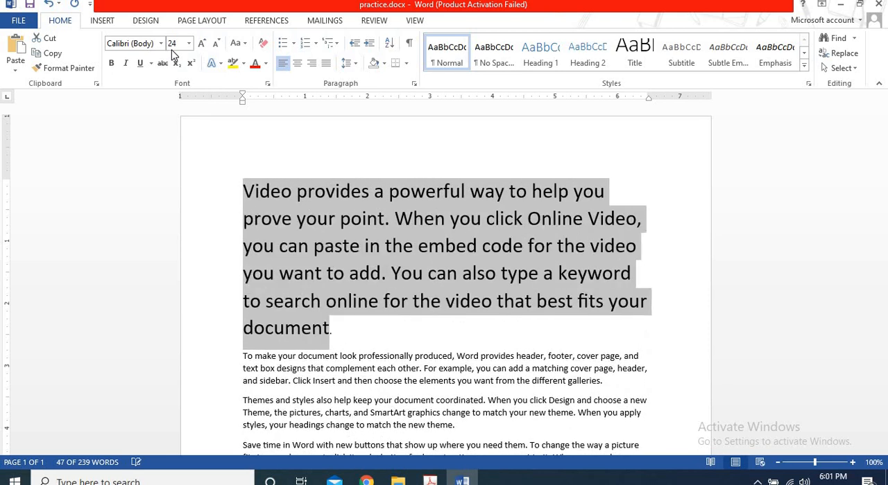
pyautogui.hotkey('ctrl', ']')
pyautogui.hotkey('ctrl', ']')
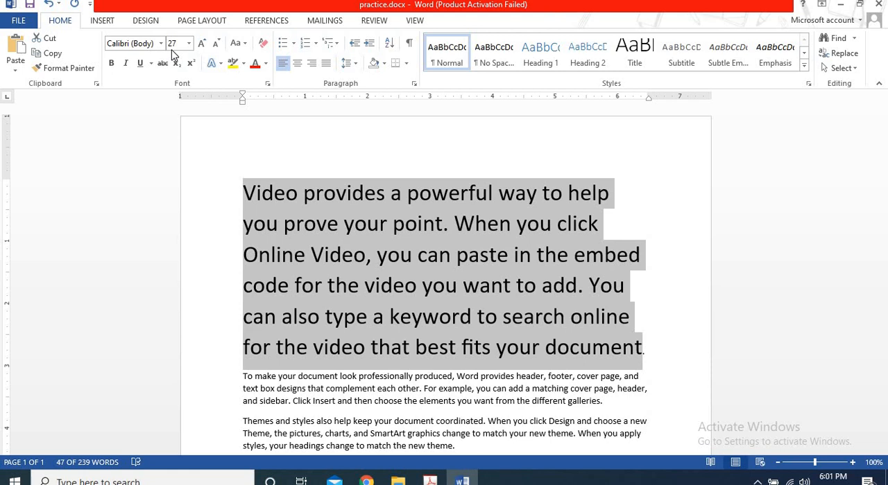
# Reduce the selected first paragraph's text in one-point decrements back to size 12.
pyautogui.hotkey('ctrl', '[')
pyautogui.hotkey('ctrl', '[')
pyautogui.hotkey('ctrl', '[')
pyautogui.hotkey('ctrl', '[')
pyautogui.hotkey('ctrl', '[')
pyautogui.hotkey('ctrl', '[')
pyautogui.hotkey('ctrl', '[')
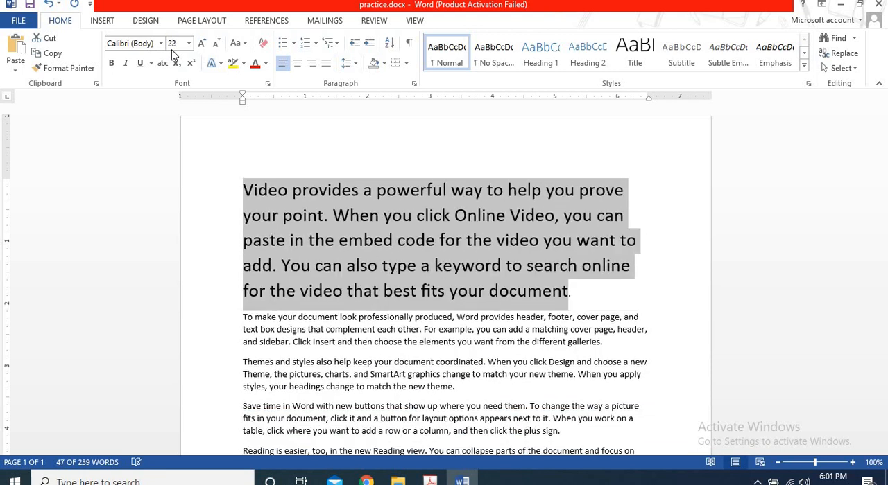
pyautogui.hotkey('ctrl', '[')
pyautogui.hotkey('ctrl', '[')
pyautogui.hotkey('ctrl', '[')
pyautogui.hotkey('ctrl', '[')
pyautogui.hotkey('ctrl', '[')
pyautogui.hotkey('ctrl', '[')
pyautogui.hotkey('ctrl', '[')
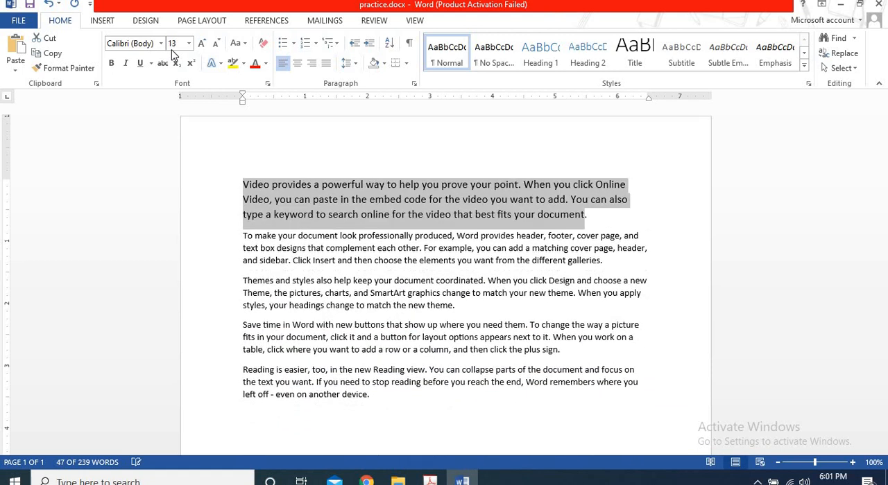
pyautogui.hotkey('ctrl', '[')
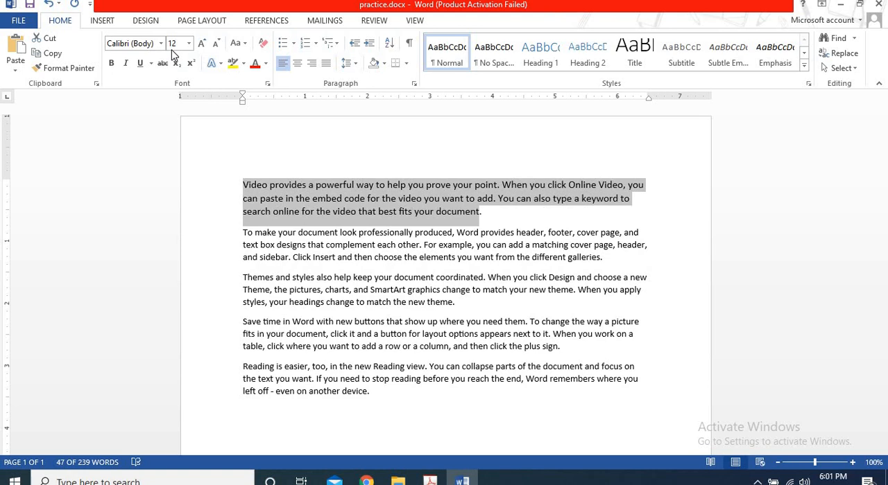
# Append the shortcut note "Ctrl + [" to the end of the first paragraph.
pyautogui.click(515, 223)
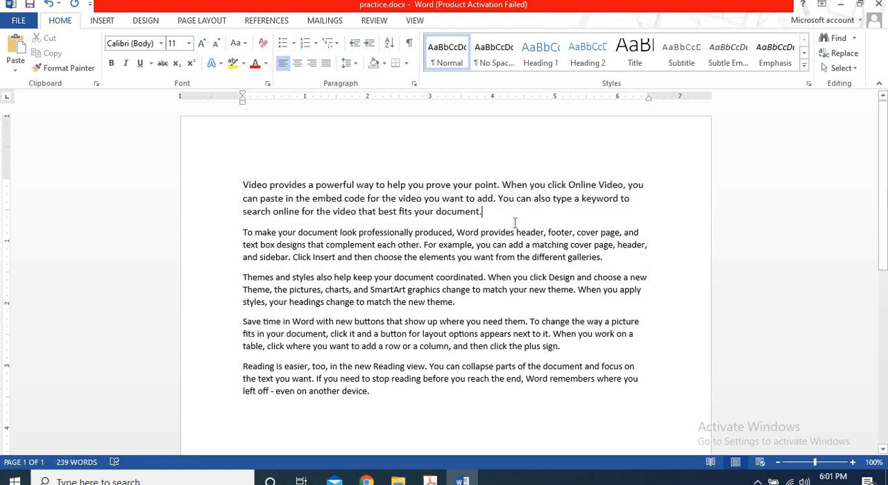
pyautogui.write('ctrl')
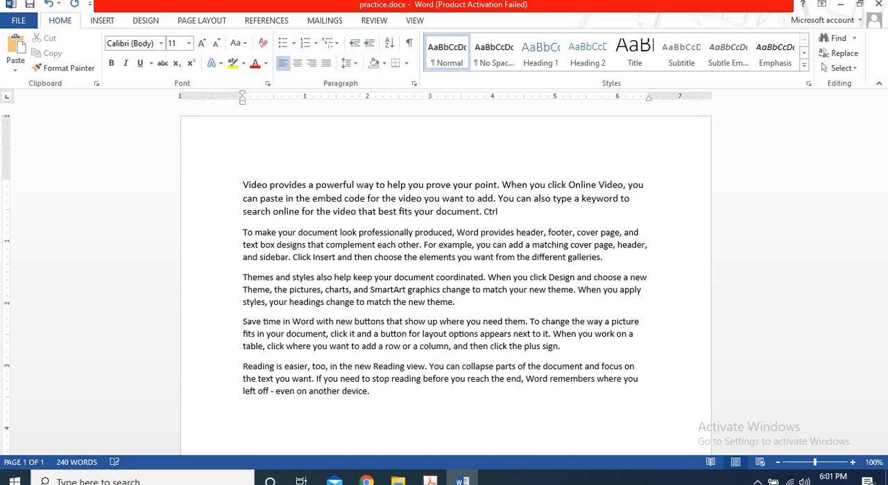
pyautogui.write(' +')
pyautogui.write(' {')
pyautogui.moveTo(514, 212); pyautogui.dragTo(486, 213)
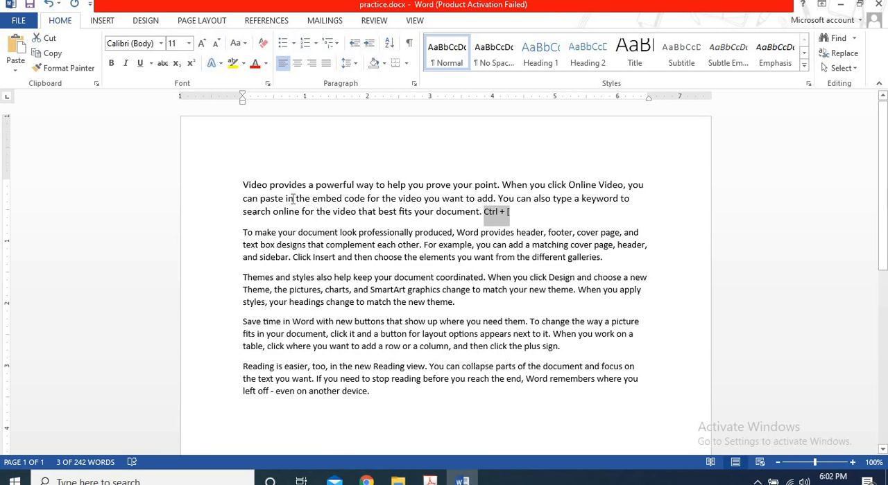
pyautogui.click(517, 212)
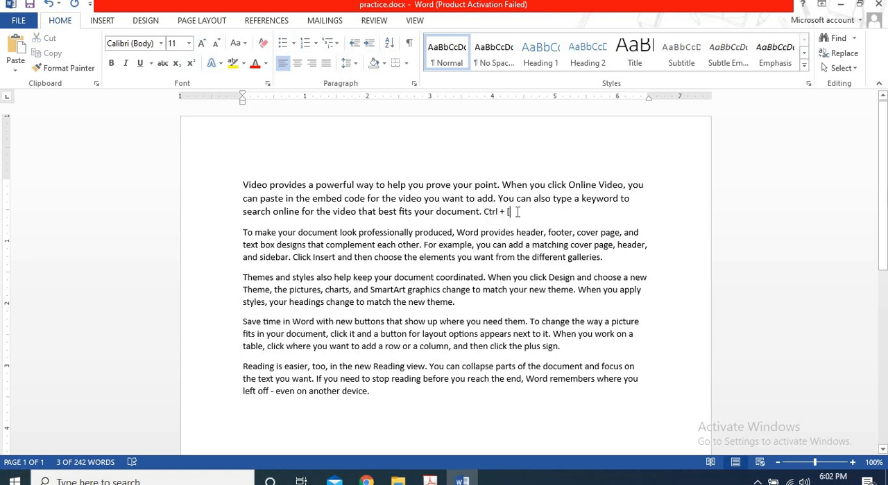
# Change the shortcut note's bracket to "]" and delete the note from the end of the first paragraph.
pyautogui.press('BackSpace')
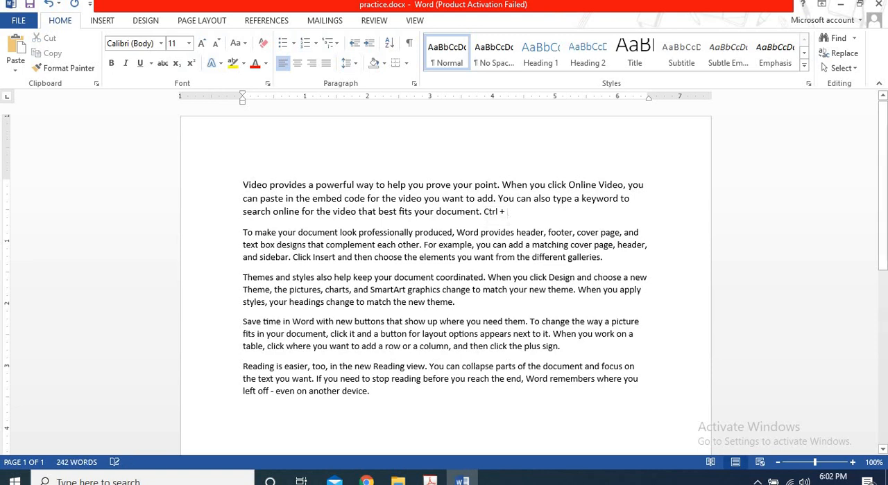
pyautogui.write(']')
pyautogui.press('BackSpace')
pyautogui.moveTo(509, 212); pyautogui.dragTo(484, 212)
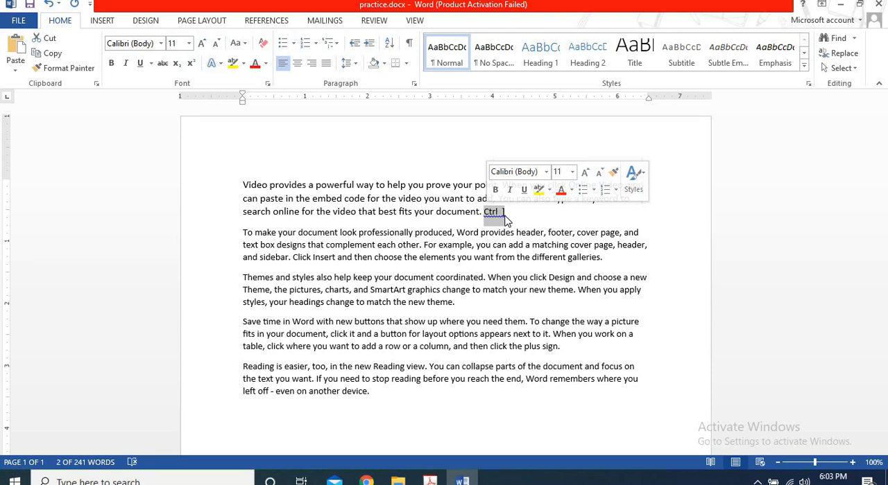
pyautogui.press('Delete')
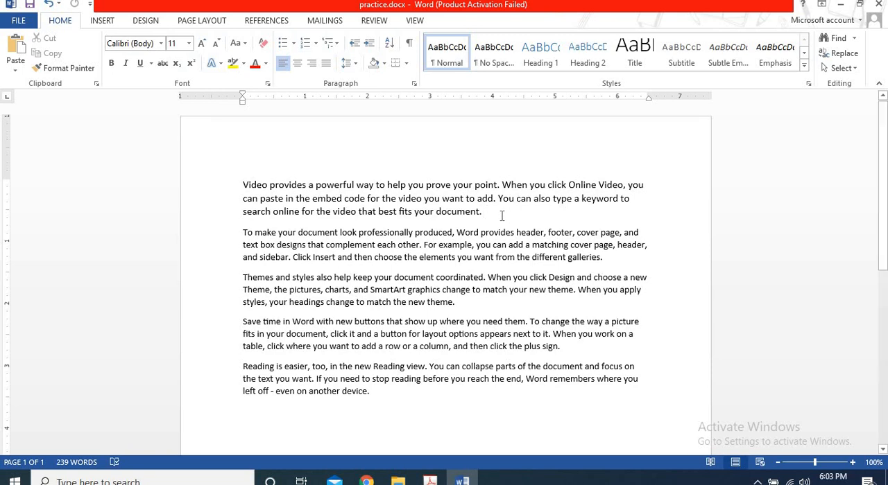
# Make the first paragraph bold and place the insertion point at its end.
pyautogui.moveTo(505, 216); pyautogui.dragTo(244, 183)
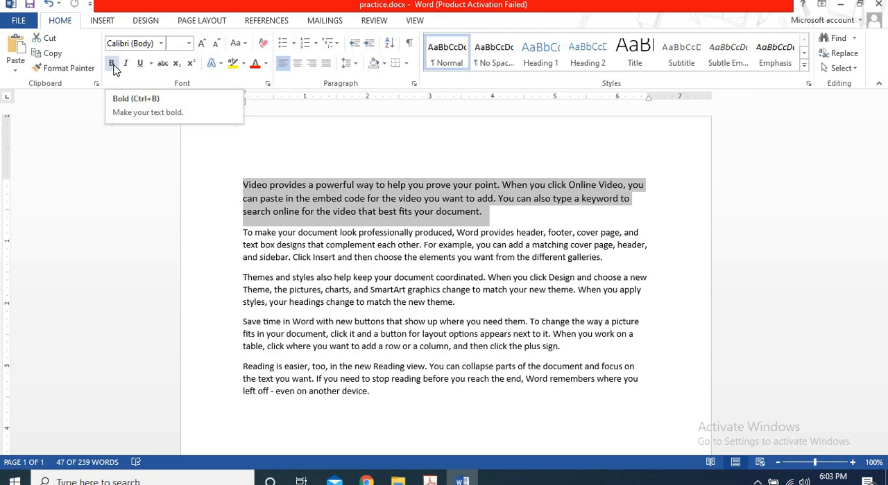
pyautogui.click(112, 64)
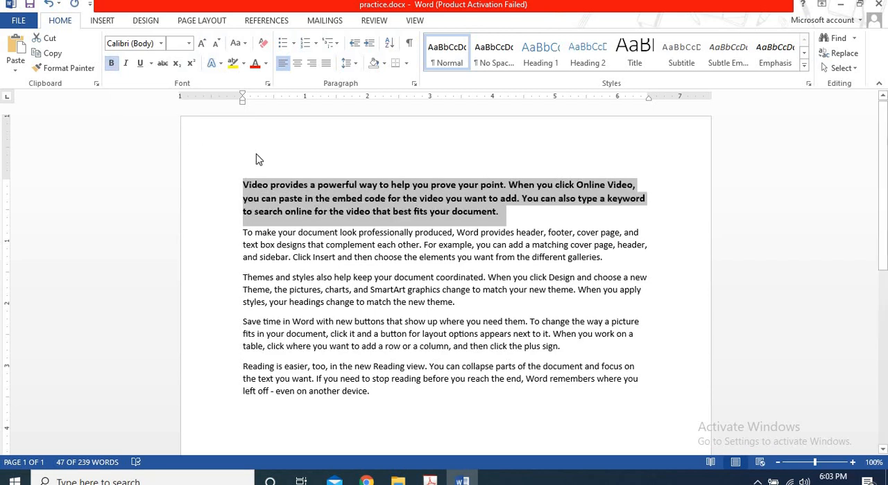
pyautogui.click(525, 225)
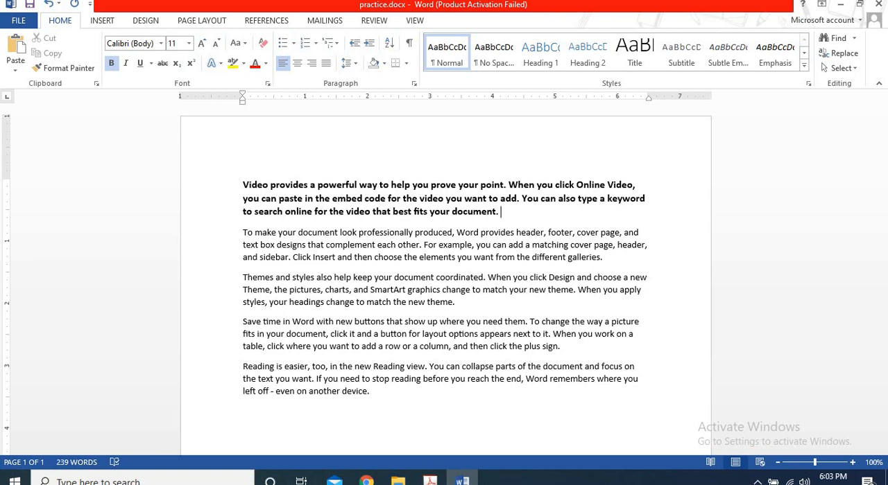
# Write the bold shortcut note "Ctrl B" at the end of the first paragraph and erase it again.
pyautogui.write('Ctrl B')
pyautogui.press('BackSpace')
pyautogui.press('BackSpace')
pyautogui.press('BackSpace')
pyautogui.press('BackSpace')
pyautogui.press('BackSpace')
pyautogui.press('BackSpace')
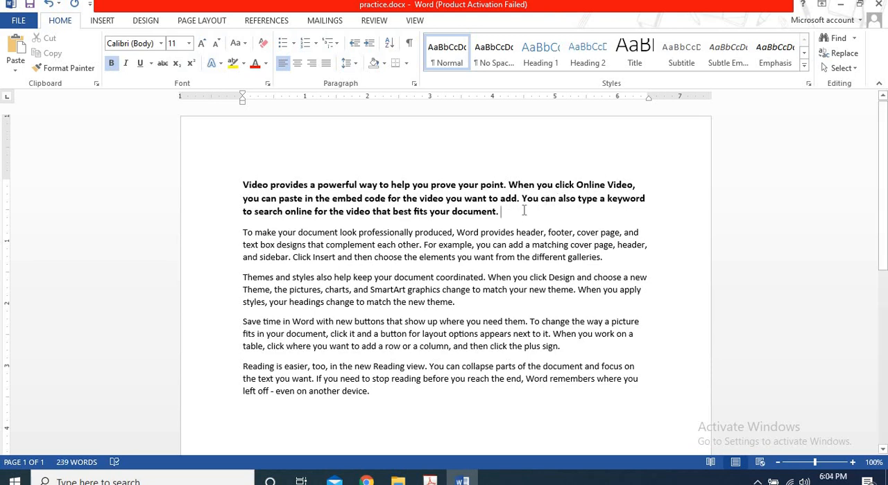
# Toggle the bold formatting of the whole first paragraph off, on and off again.
pyautogui.moveTo(507, 211); pyautogui.dragTo(465, 199)
pyautogui.moveTo(298, 183); pyautogui.dragTo(250, 189)
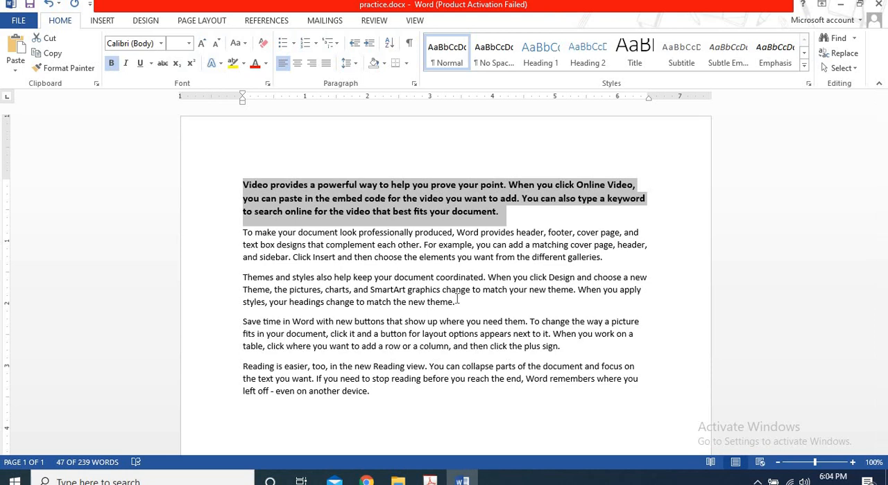
pyautogui.hotkey('ctrl', 'b')
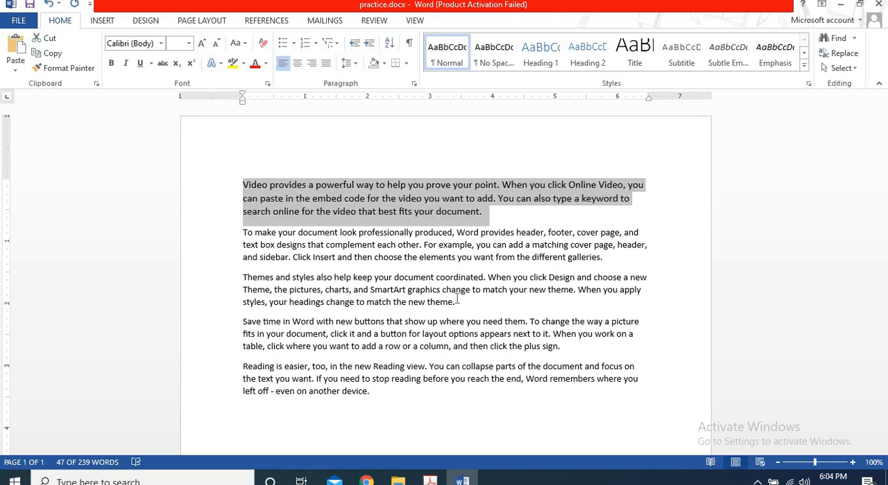
pyautogui.hotkey('ctrl', 'b')
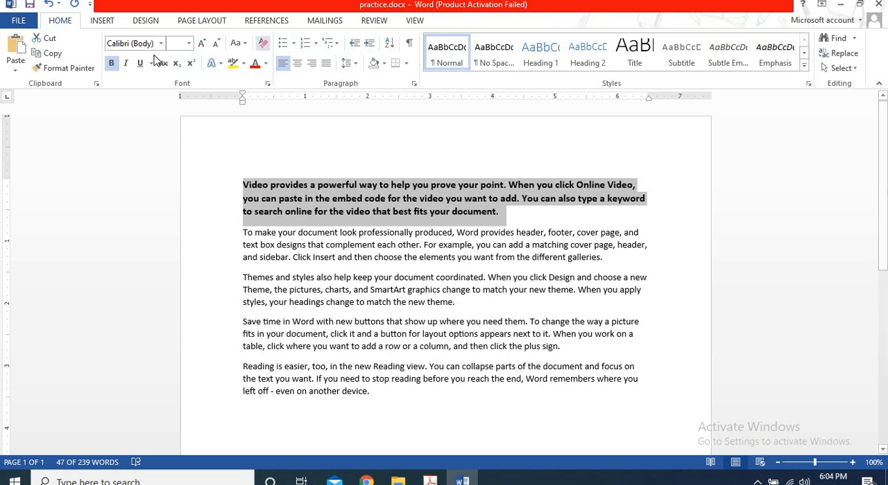
pyautogui.click(111, 63)
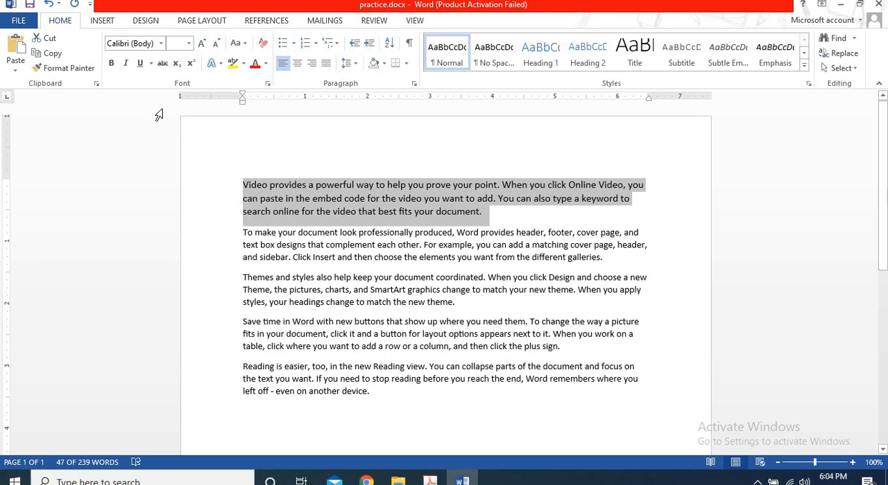
# Toggle italic on and off twice for the selected first paragraph.
pyautogui.click(126, 64)
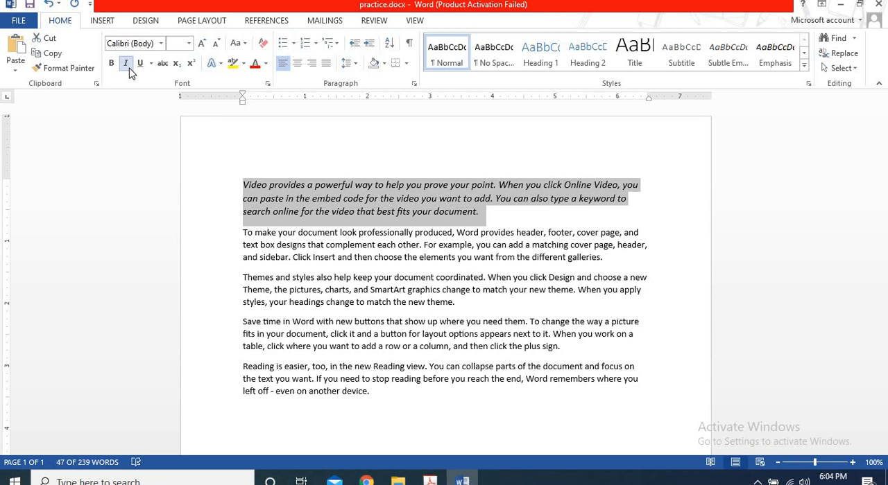
pyautogui.click(127, 65)
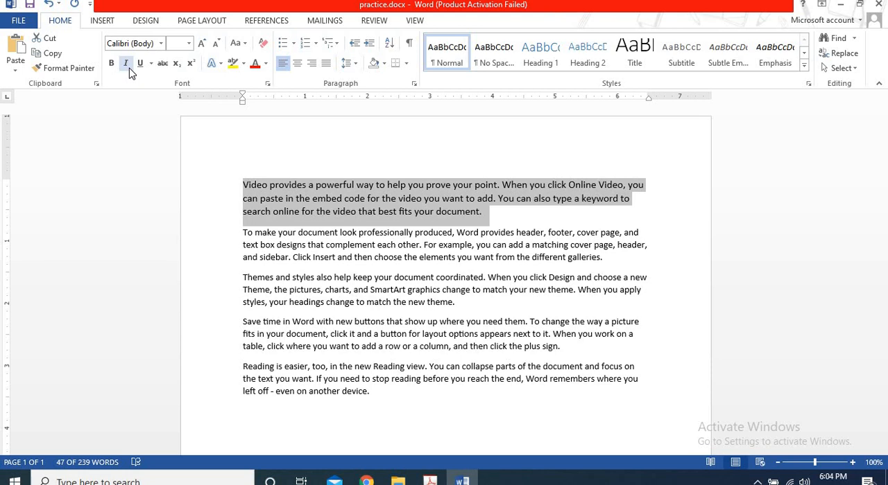
pyautogui.click(127, 65)
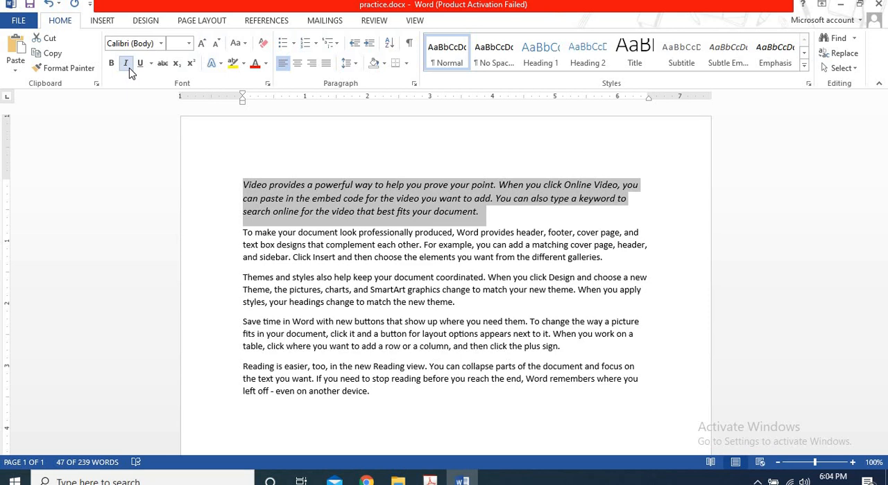
pyautogui.click(129, 69)
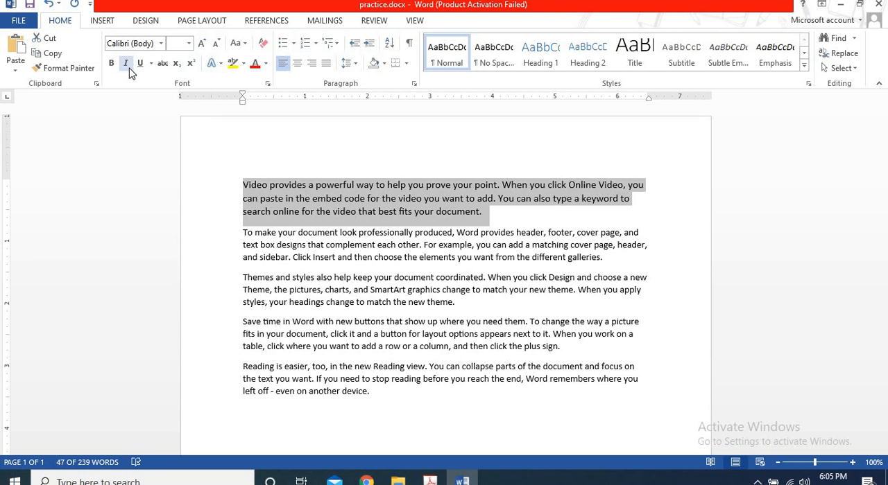
# Start a new paragraph after the last one, write "This" in regular text and erase the word.
pyautogui.click(400, 391)
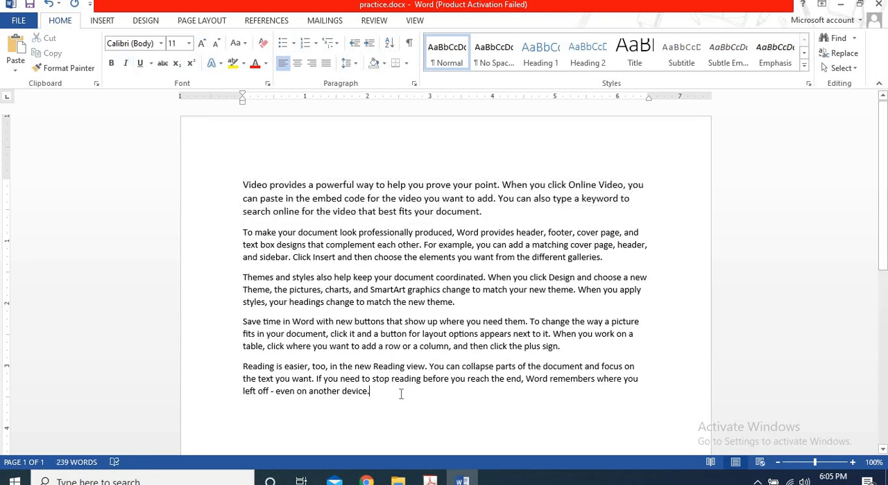
pyautogui.press('Return')
pyautogui.write('This')
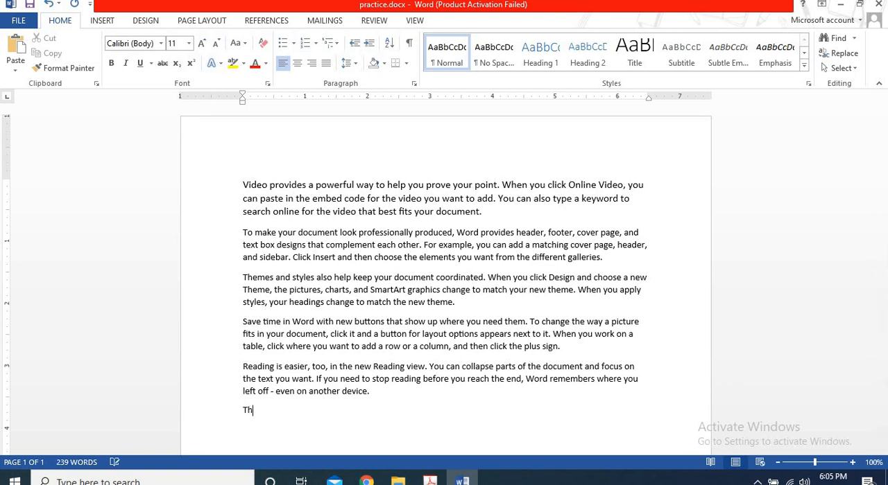
pyautogui.press('BackSpace')
pyautogui.press('BackSpace')
pyautogui.press('BackSpace')
pyautogui.press('BackSpace')
# Write the sentence "This is a computer." with "This" in bold and the remaining words in bold italic.
pyautogui.hotkey('ctrl', 'b')
pyautogui.write('this')
pyautogui.hotkey('ctrl', 'i')
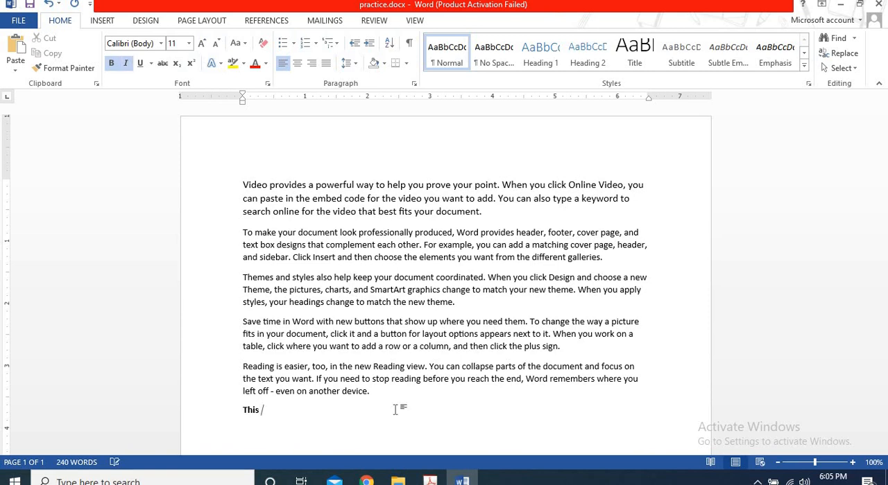
pyautogui.write('is a computer.')
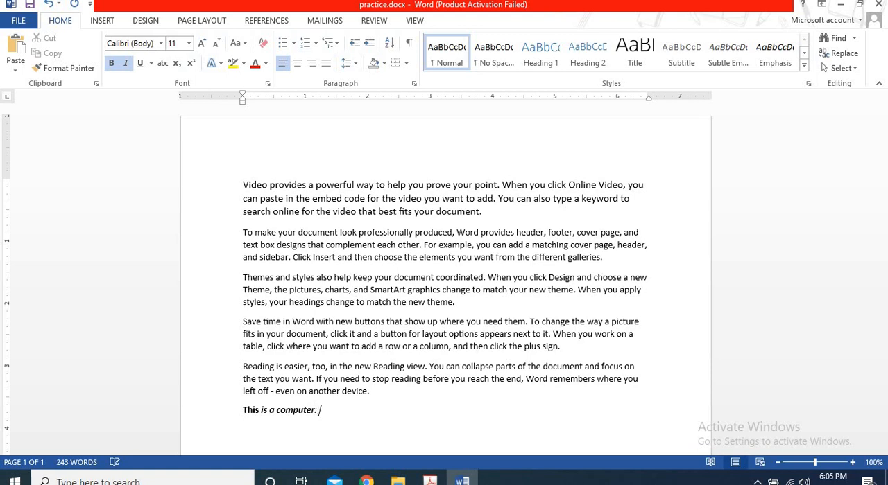
# Continue the last line with "This" in italic only, followed by "is acompute" in regular text.
pyautogui.hotkey('ctrl', 'b')
pyautogui.write('ter. This')
pyautogui.hotkey('ctrl', 'i')
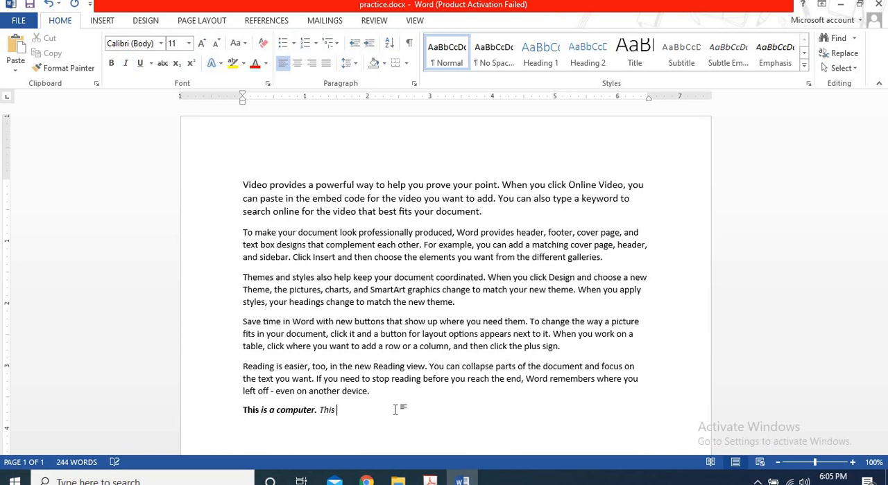
pyautogui.write('is acompute')
# Select the entire sample line below the last paragraph, including its paragraph break, and delete it.
pyautogui.hotkey('shift', 'Left')
pyautogui.hotkey('shift', 'Left')
pyautogui.hotkey('shift', 'Left')
pyautogui.hotkey('shift', 'Left')
pyautogui.hotkey('shift', 'Left')
pyautogui.hotkey('shift', 'Left')
pyautogui.hotkey('shift', 'Left')
pyautogui.hotkey('shift', 'Left')
pyautogui.hotkey('shift', 'Left')
pyautogui.hotkey('shift', 'Left')
pyautogui.hotkey('shift', 'Left')
pyautogui.hotkey('shift', 'Left')
pyautogui.hotkey('shift', 'Left')
pyautogui.hotkey('shift', 'Left')
pyautogui.hotkey('shift', 'Left')
pyautogui.hotkey('shift', 'Left')
pyautogui.hotkey('shift', 'Left')
pyautogui.hotkey('shift', 'Left')
pyautogui.hotkey('shift', 'Left')
pyautogui.hotkey('shift', 'Left')
pyautogui.hotkey('shift', 'Left')
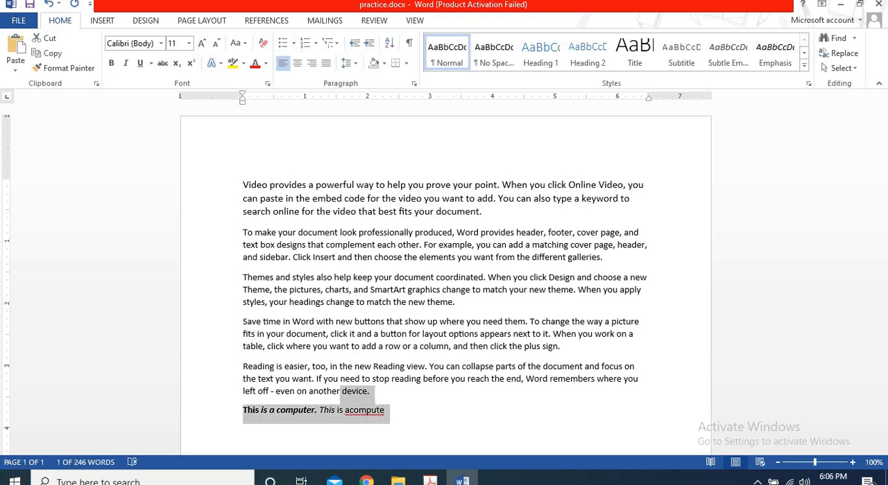
pyautogui.hotkey('shift', 'Right')
pyautogui.hotkey('shift', 'Right')
pyautogui.hotkey('shift', 'Right')
pyautogui.hotkey('shift', 'Right')
pyautogui.hotkey('shift', 'Right')
pyautogui.hotkey('shift', 'Right')
pyautogui.hotkey('shift', 'Right')
pyautogui.hotkey('shift', 'Right')
pyautogui.hotkey('shift', 'Right')
pyautogui.hotkey('shift', 'Right')
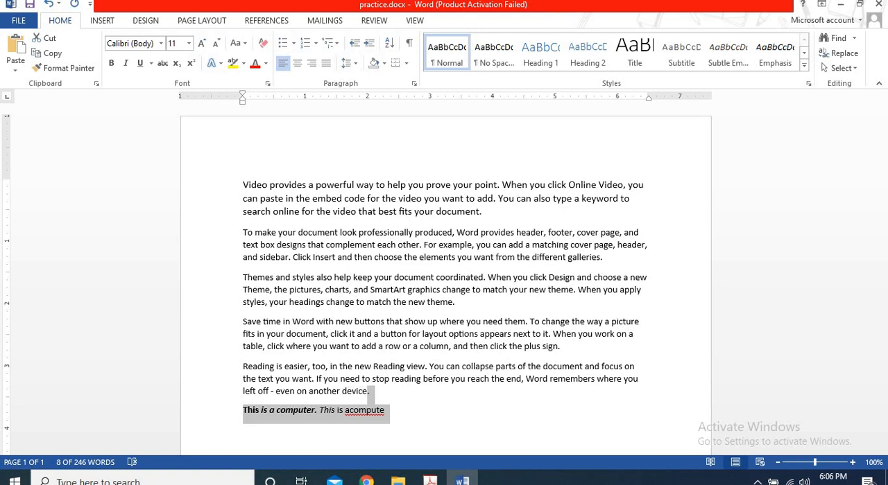
pyautogui.press('Delete')
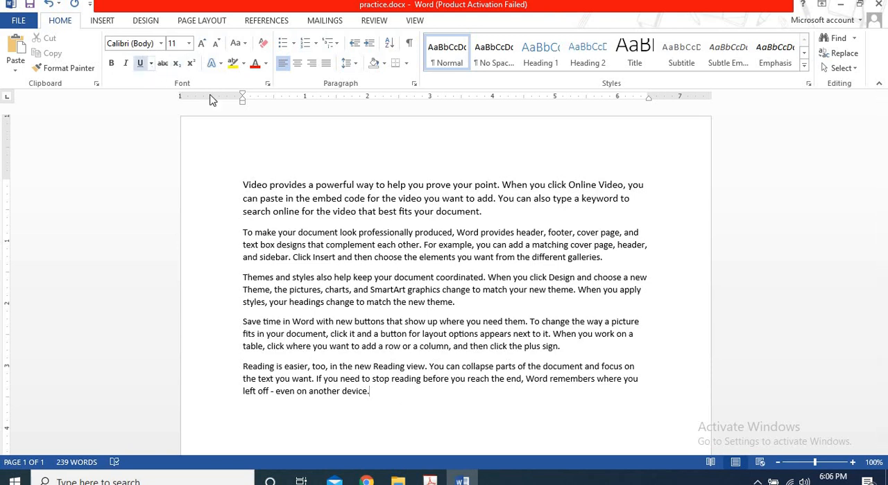
# Underline the whole first paragraph with a single line, toggling the underline off and on once.
pyautogui.moveTo(242, 185); pyautogui.dragTo(509, 211)
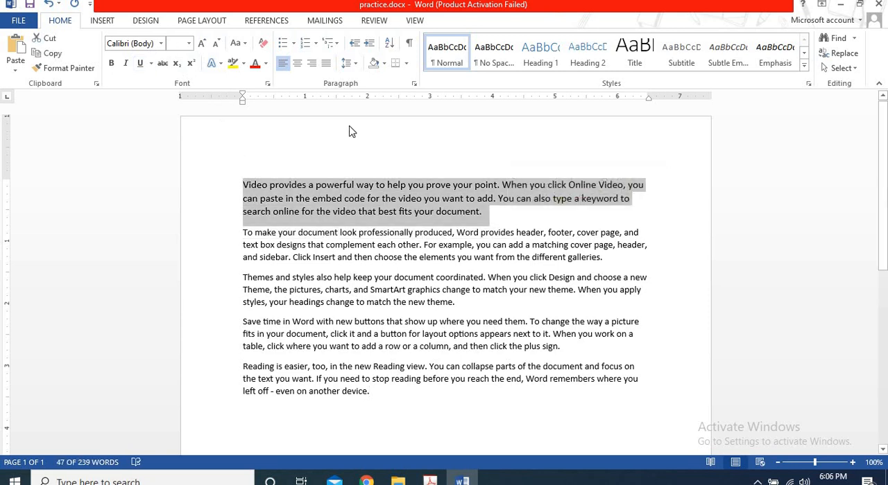
pyautogui.click(141, 64)
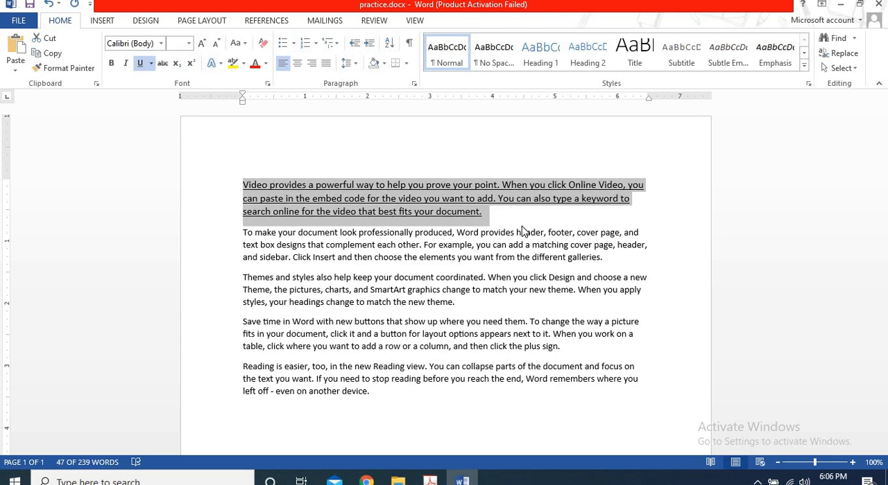
pyautogui.hotkey('ctrl', 'u')
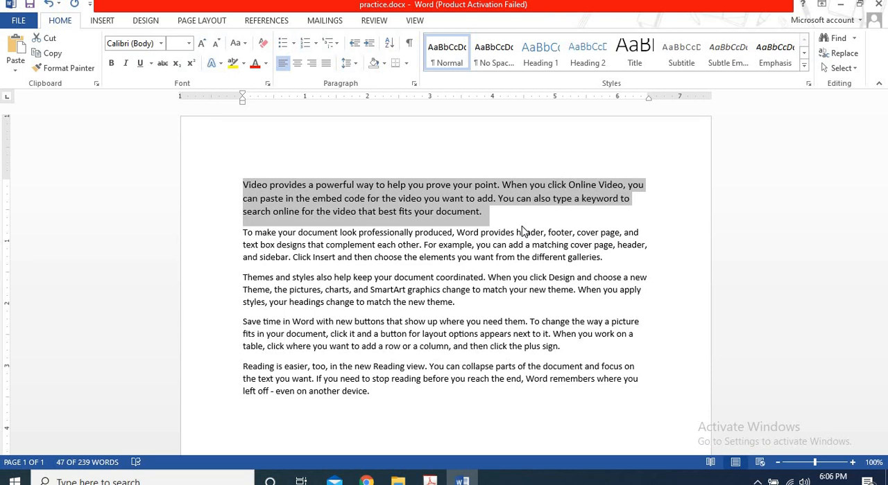
pyautogui.hotkey('ctrl', 'u')
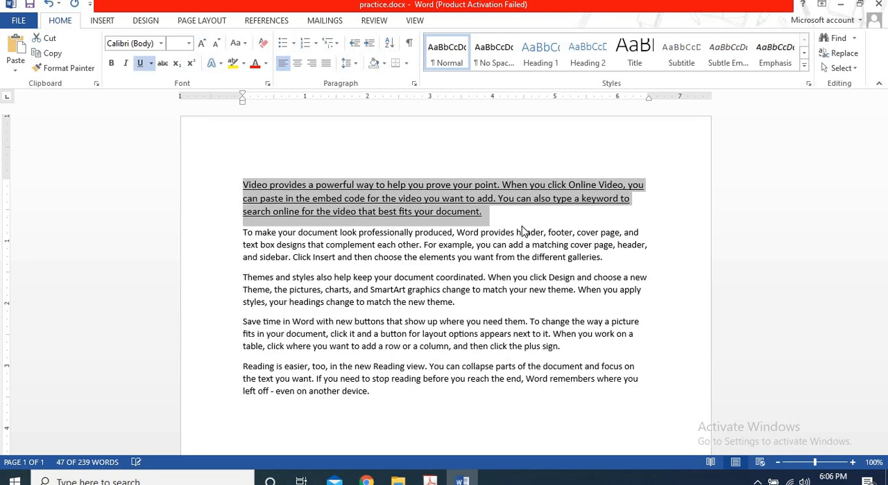
# Apply the double, thick and finally dashed underline style to the selected first paragraph.
pyautogui.click(151, 64)
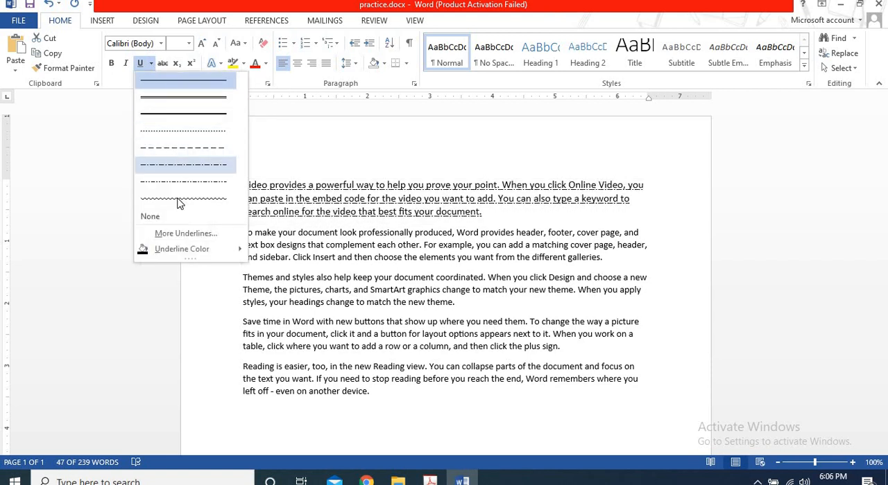
pyautogui.click(205, 93)
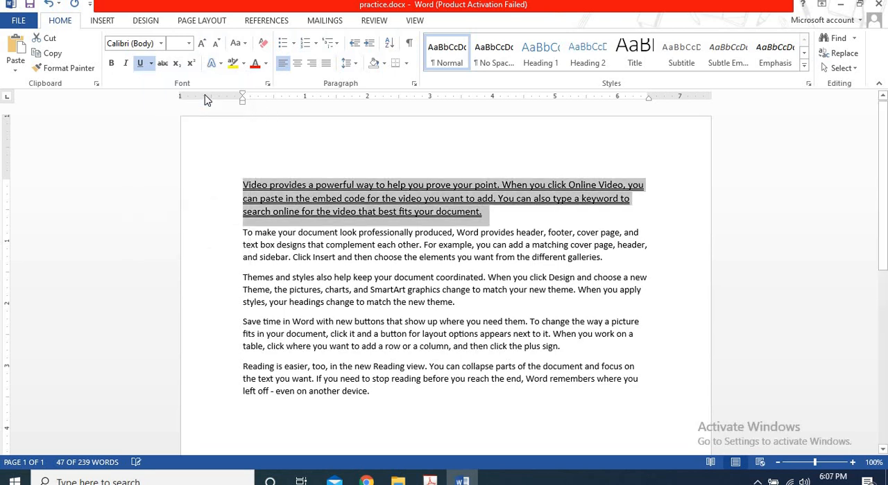
pyautogui.click(152, 63)
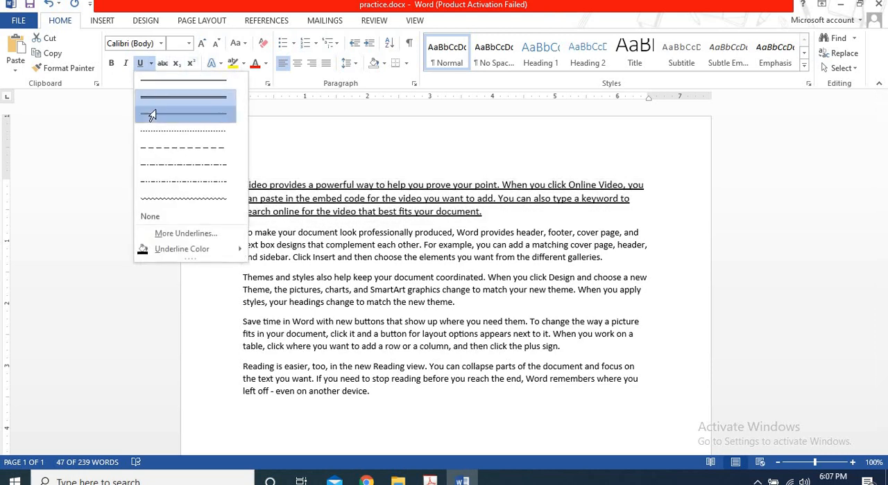
pyautogui.click(152, 113)
pyautogui.click(151, 63)
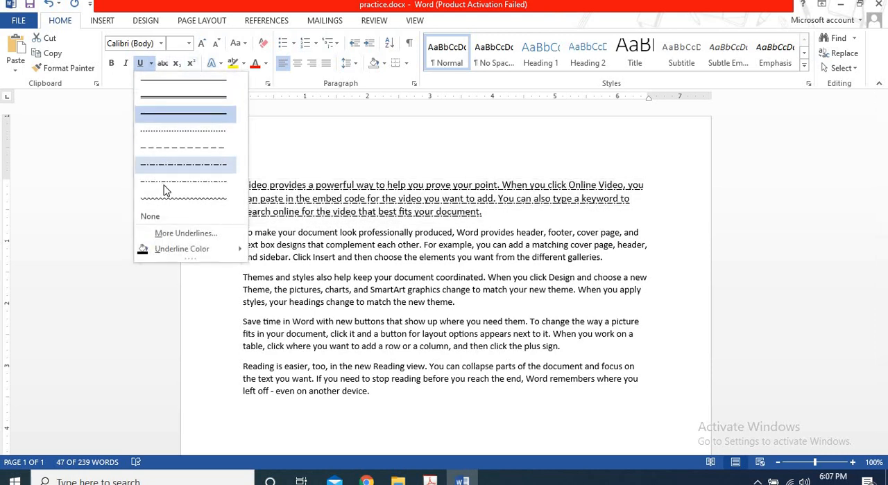
pyautogui.click(189, 148)
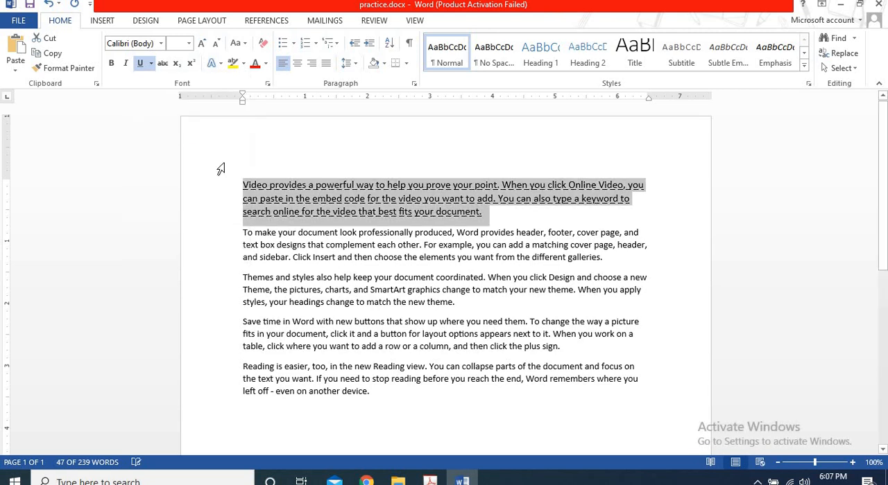
# Examine the additional underline options in the Font dialog and close it without applying changes.
pyautogui.click(152, 64)
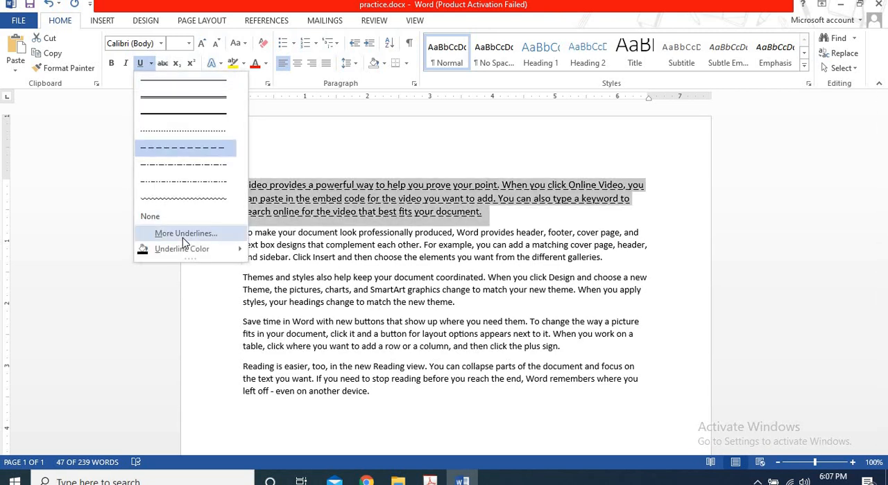
pyautogui.click(182, 235)
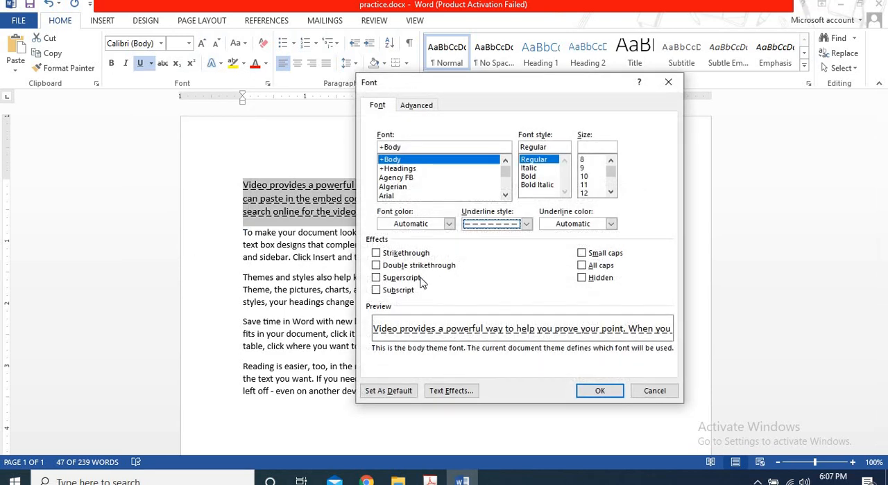
pyautogui.click(653, 392)
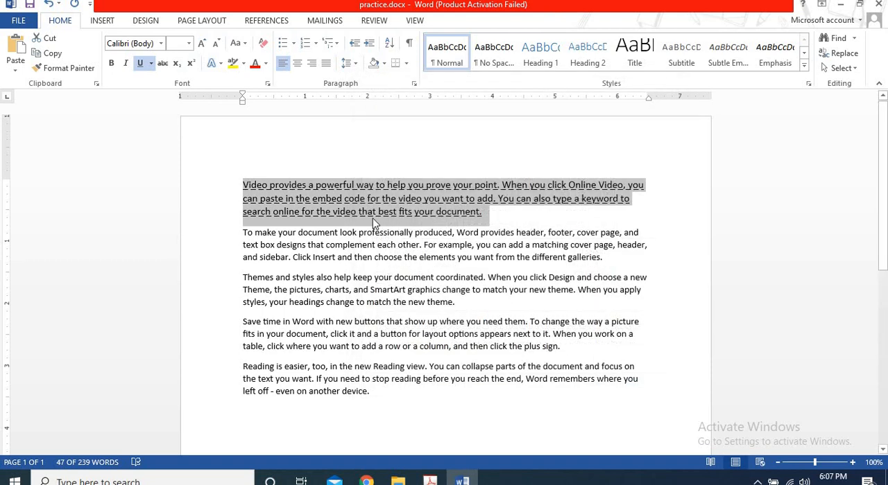
# Switch the first paragraph's underline to a single solid line and remove the underline.
pyautogui.click(151, 64)
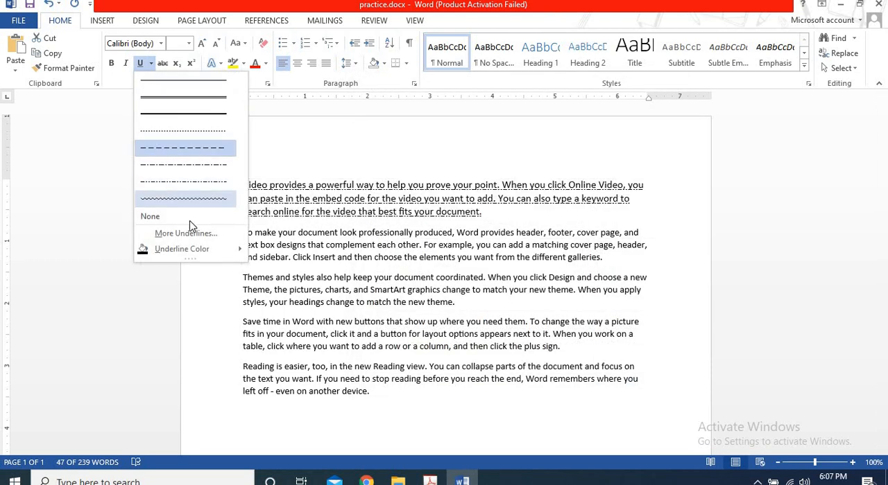
pyautogui.click(186, 81)
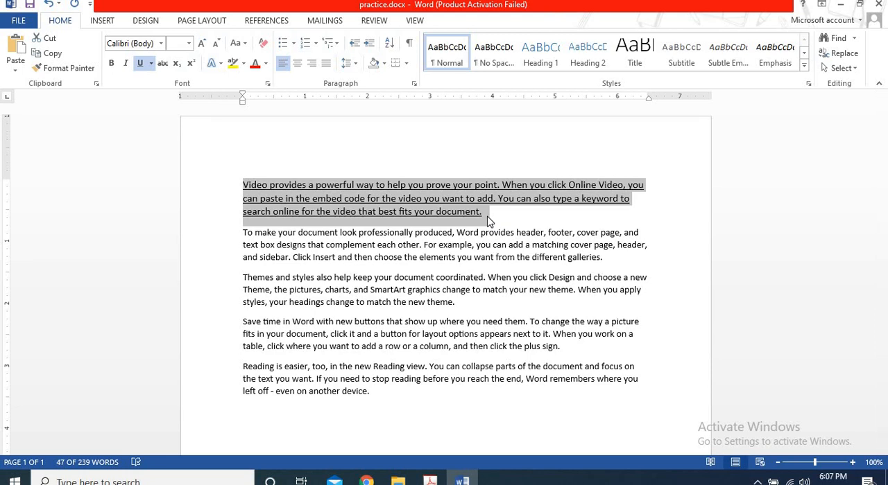
pyautogui.hotkey('ctrl', 'u')
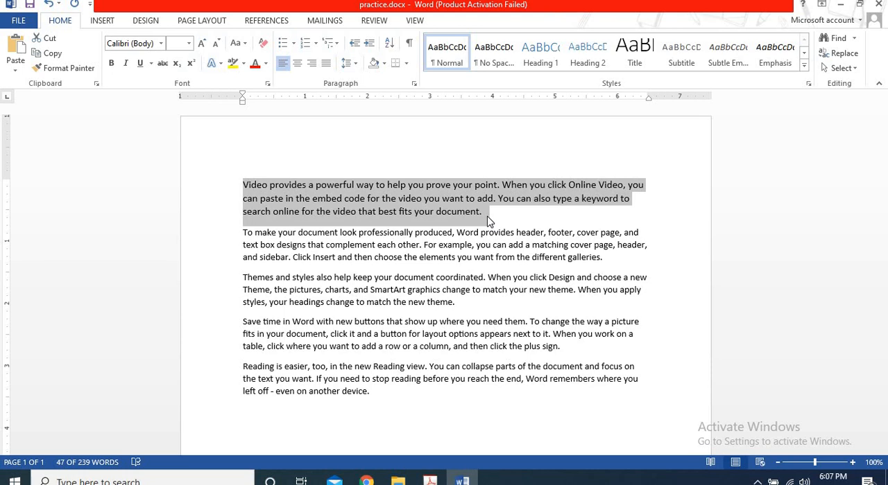
# Apply strikethrough to the selected first paragraph and remove it again.
pyautogui.click(163, 64)
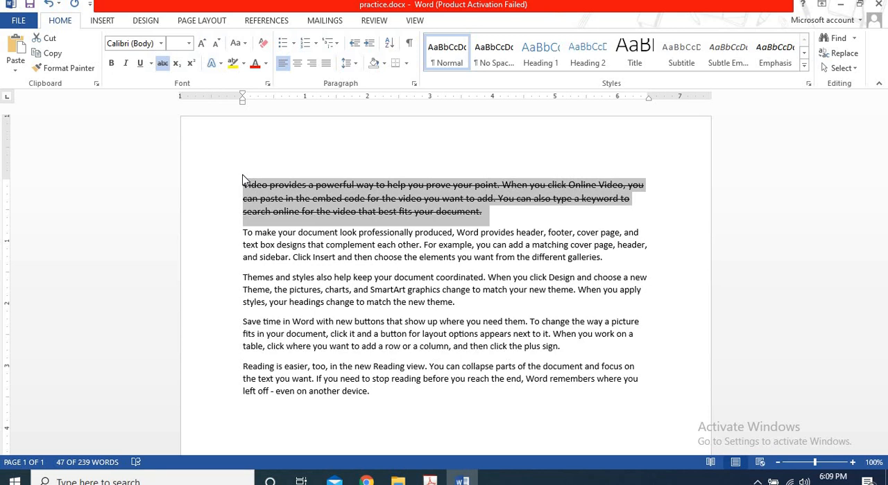
pyautogui.click(163, 64)
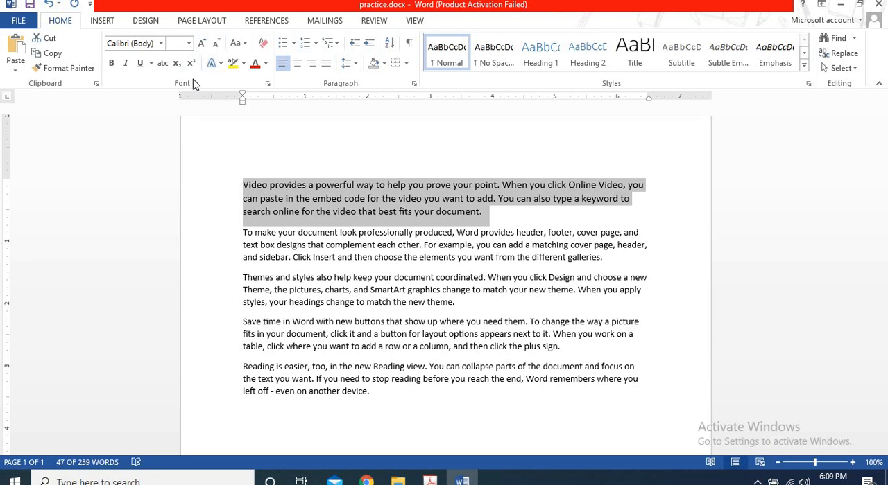
# Add a new line reading H2O below the last paragraph.
pyautogui.click(401, 392)
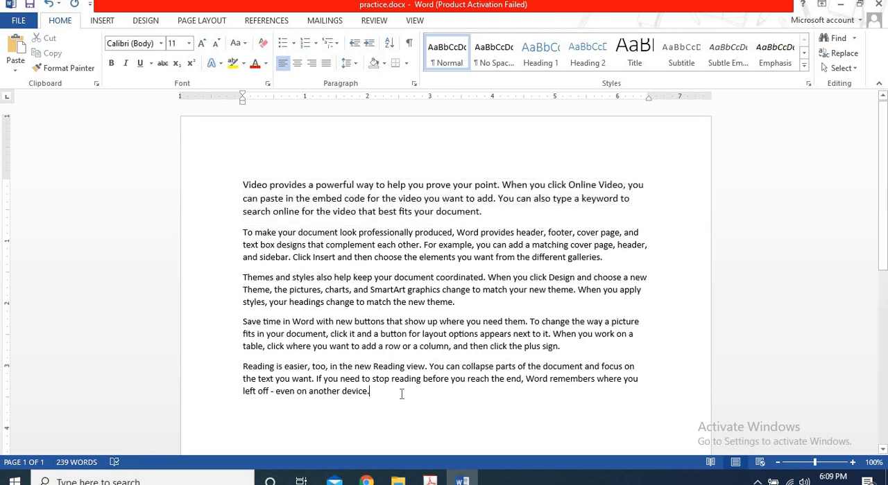
pyautogui.press('Return')
pyautogui.write('H')
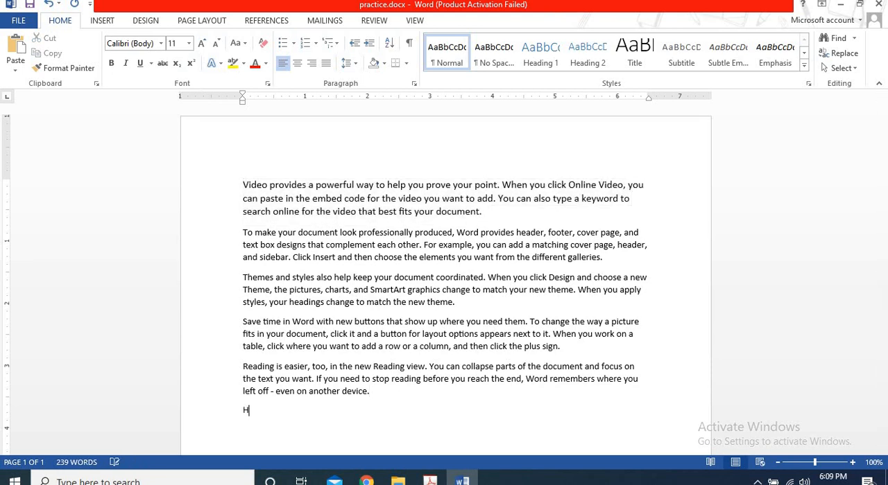
pyautogui.write('20')
pyautogui.press('BackSpace')
pyautogui.write('O')
# Format only the 2 in H2O as subscript, switch it to superscript, and return it to subscript.
pyautogui.doubleClick(247, 412)
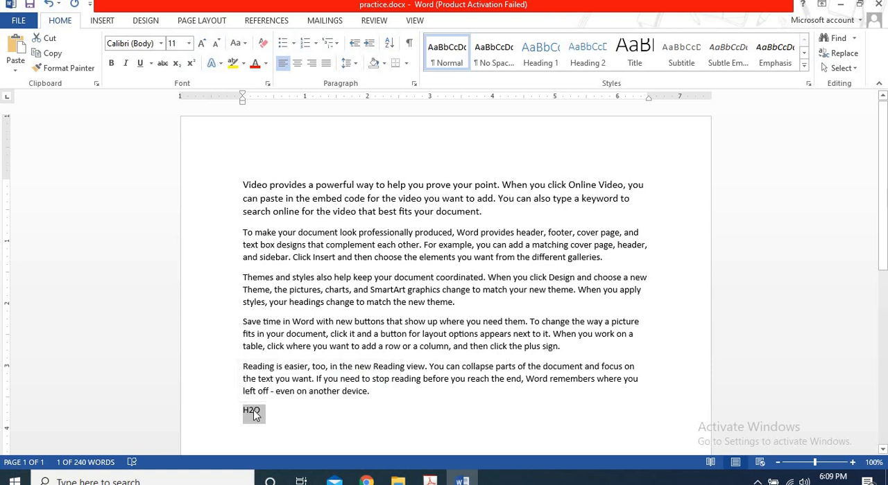
pyautogui.click(256, 414)
pyautogui.hotkey('shift', 'Left')
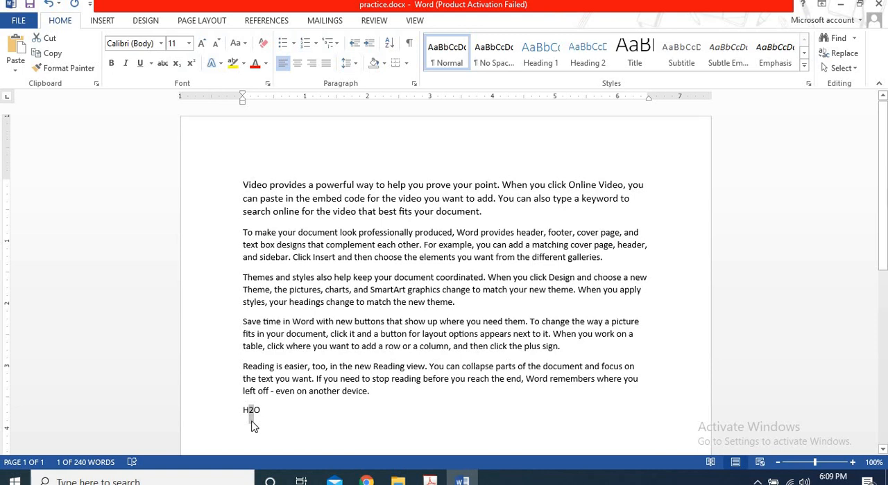
pyautogui.click(176, 69)
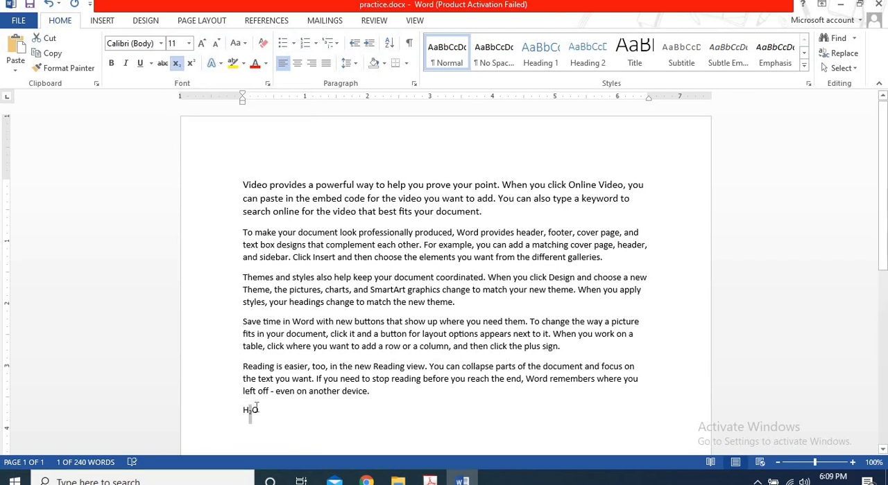
pyautogui.click(196, 68)
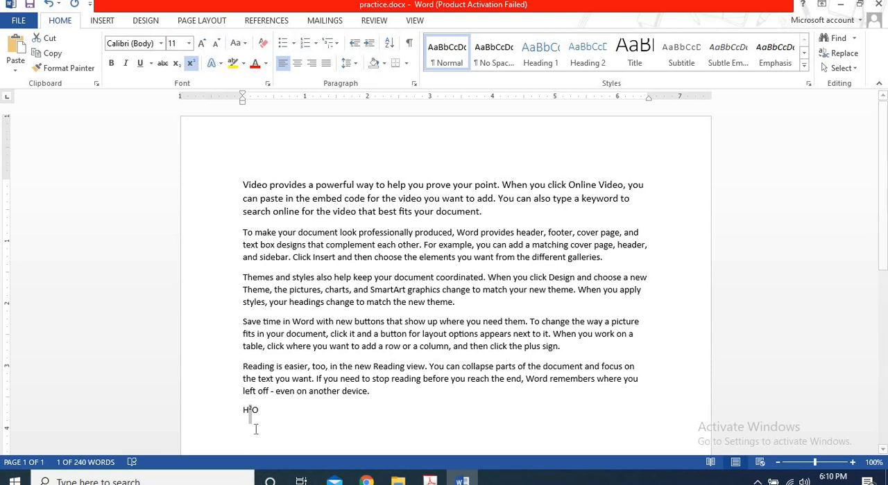
pyautogui.click(176, 67)
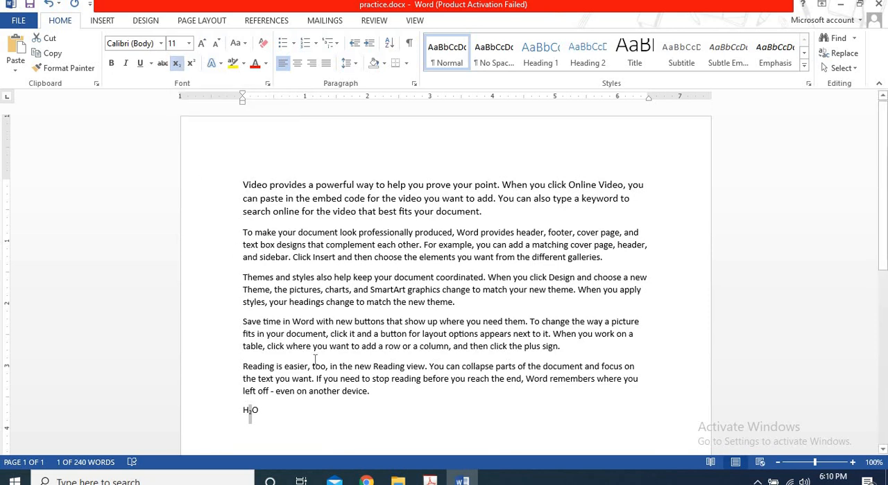
# Reselect the 2 in H2O and toggle its subscript formatting off and on.
pyautogui.click(393, 413)
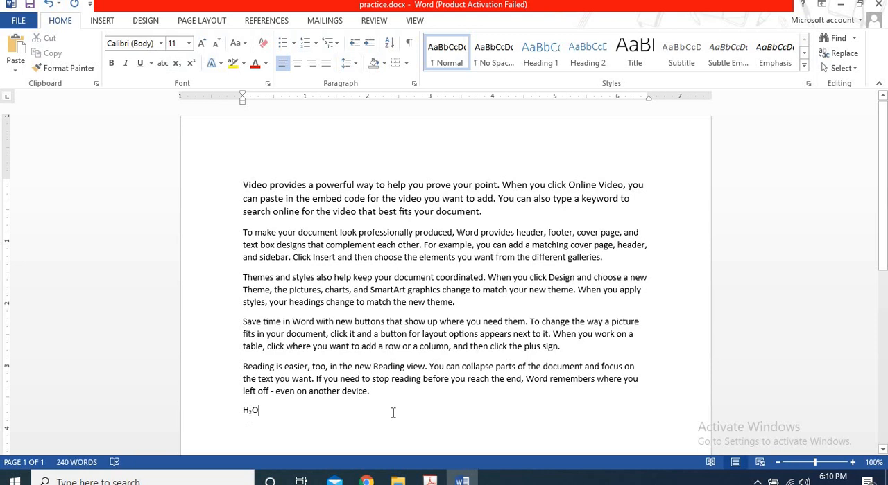
pyautogui.press('Left')
pyautogui.press('Left')
pyautogui.hotkey('shift', 'Right')
pyautogui.hotkey('ctrl', '=')
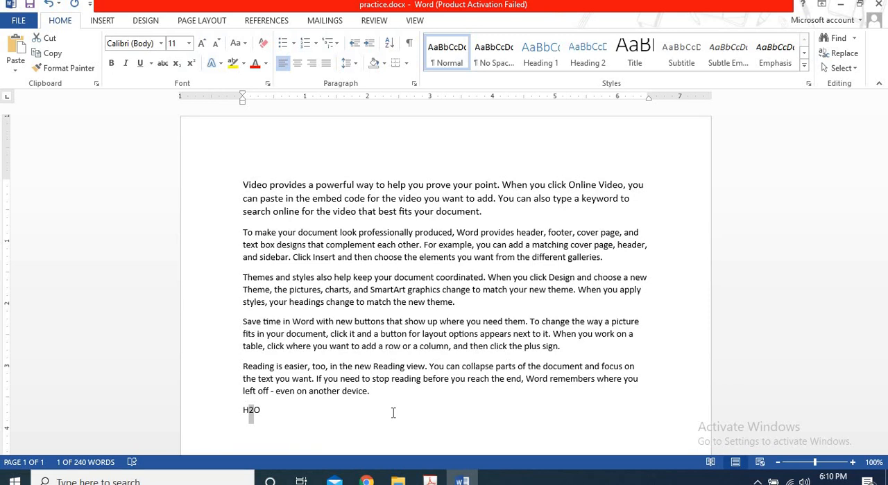
pyautogui.hotkey('ctrl', '=')
# Append the subscript shortcut note "ctrl =" after H2O and select that note.
pyautogui.press('End')
pyautogui.write('c')
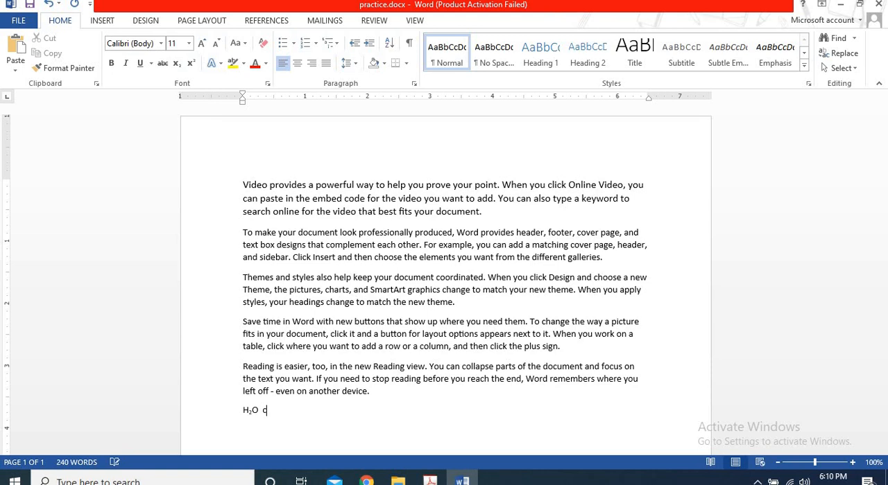
pyautogui.write('trl =')
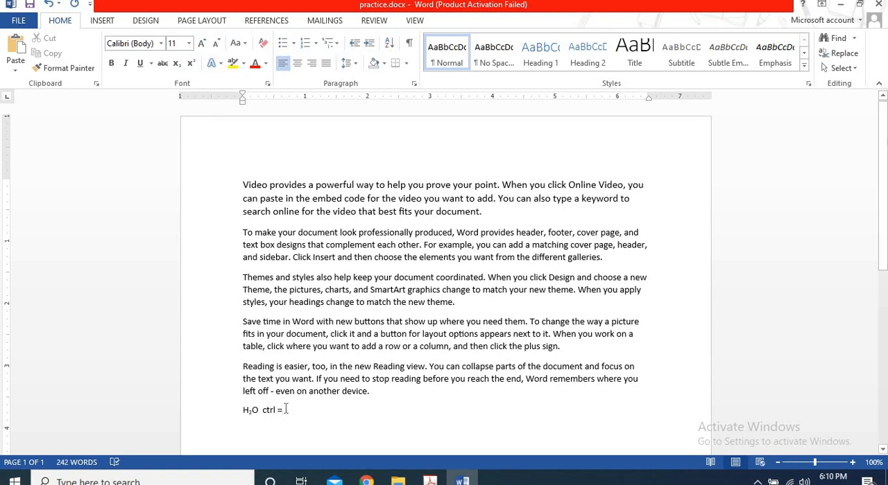
pyautogui.moveTo(283, 411); pyautogui.dragTo(263, 413)
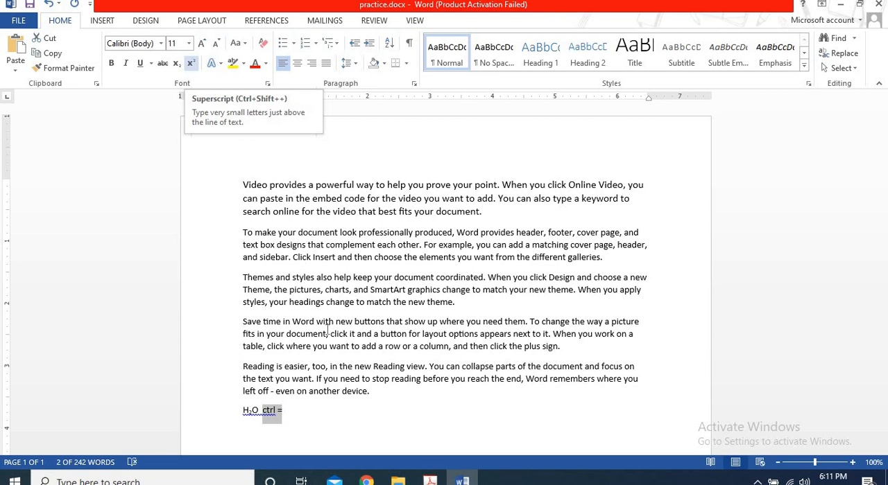
# Select the 2 in H2O again and change it to superscript.
pyautogui.click(351, 405)
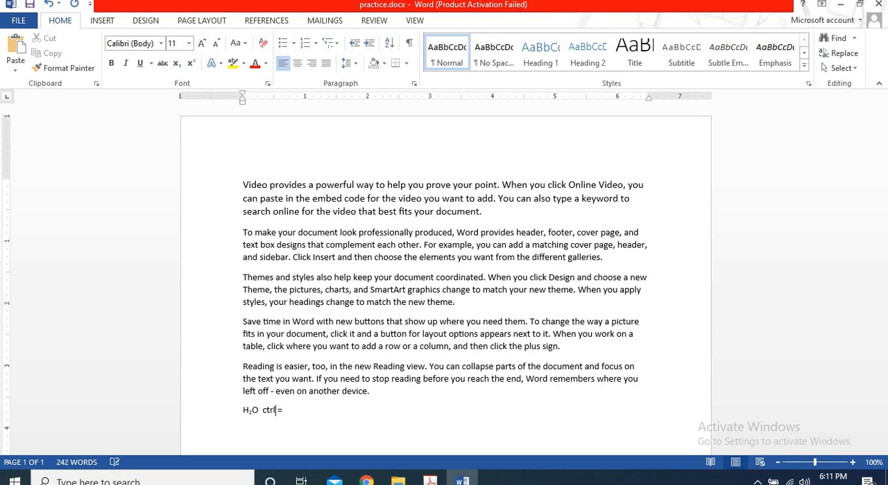
pyautogui.press('Left')
pyautogui.press('Left')
pyautogui.press('Left')
pyautogui.press('Left')
pyautogui.press('Left')
pyautogui.press('Left')
pyautogui.hotkey('shift', 'Left')
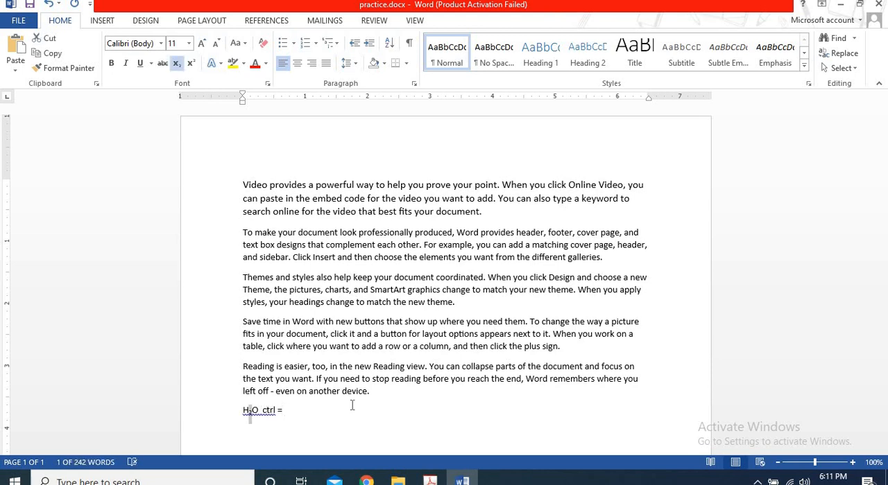
pyautogui.hotkey('ctrl', 'shift', '=')
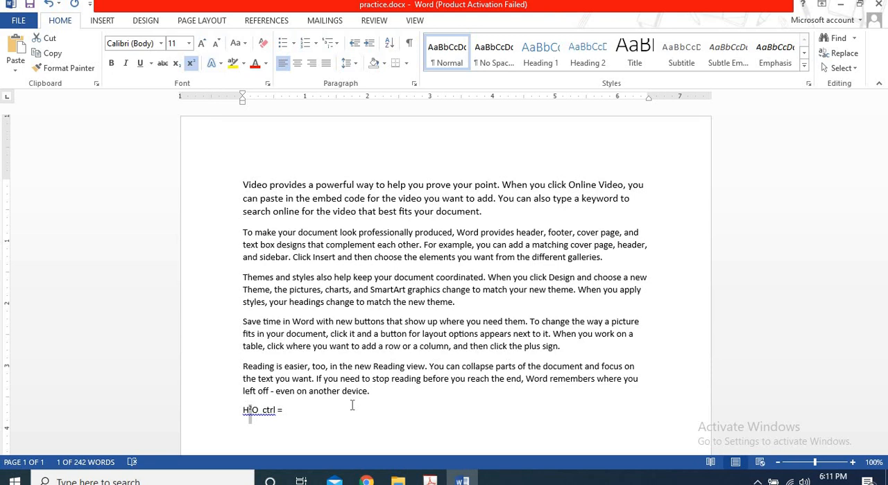
# Append the superscript shortcut note "ctrl shift =" at the end of the H2O line.
pyautogui.click(351, 406)
pyautogui.write('c')
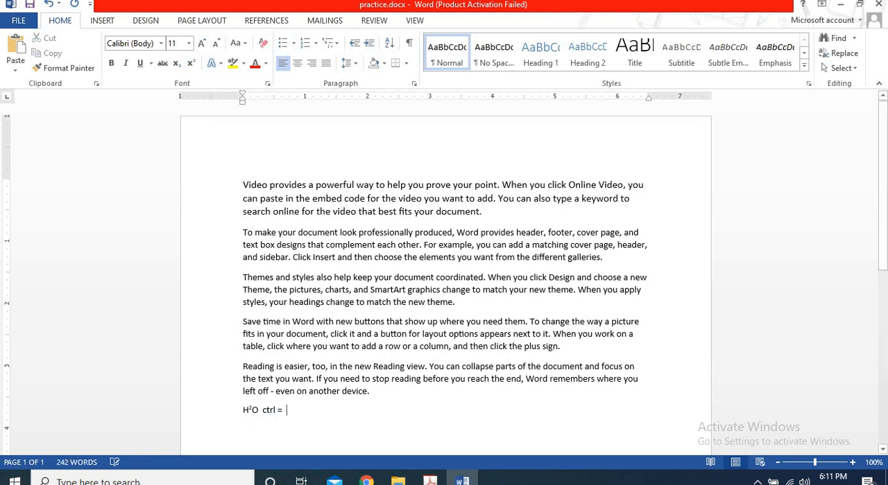
pyautogui.write('trl')
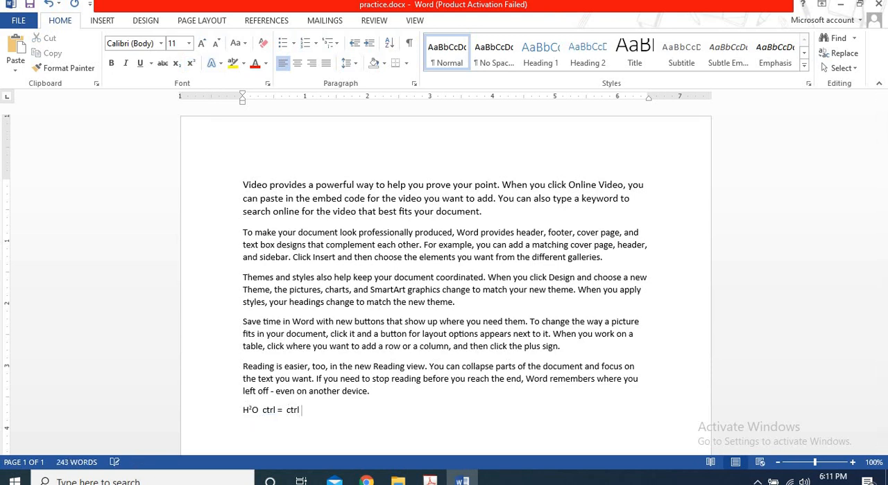
pyautogui.write(' shift =')
# Select the whole H2O line with its shortcut notes and delete it together with its empty paragraph.
pyautogui.moveTo(326, 411); pyautogui.dragTo(263, 411)
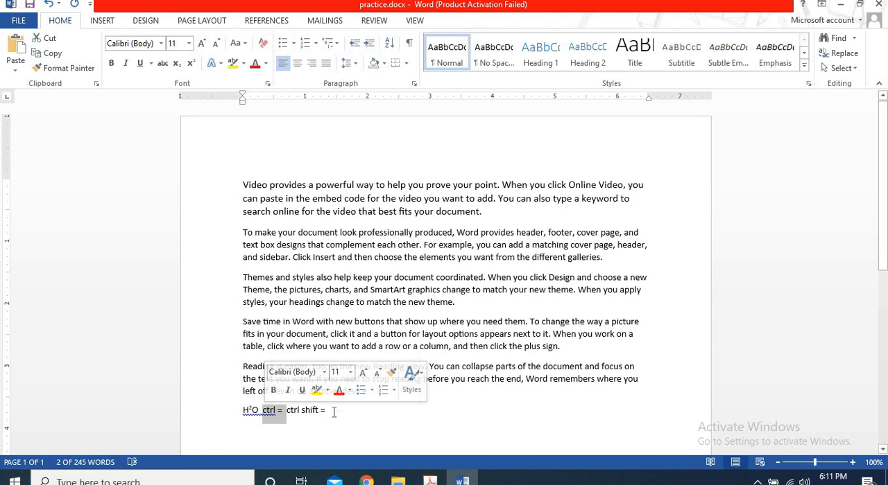
pyautogui.moveTo(326, 414); pyautogui.dragTo(242, 413)
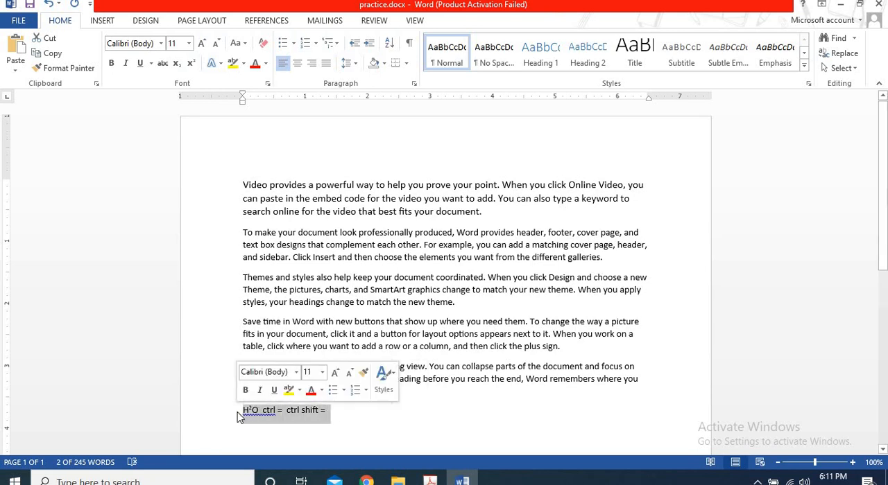
pyautogui.press('BackSpace')
pyautogui.press('BackSpace')
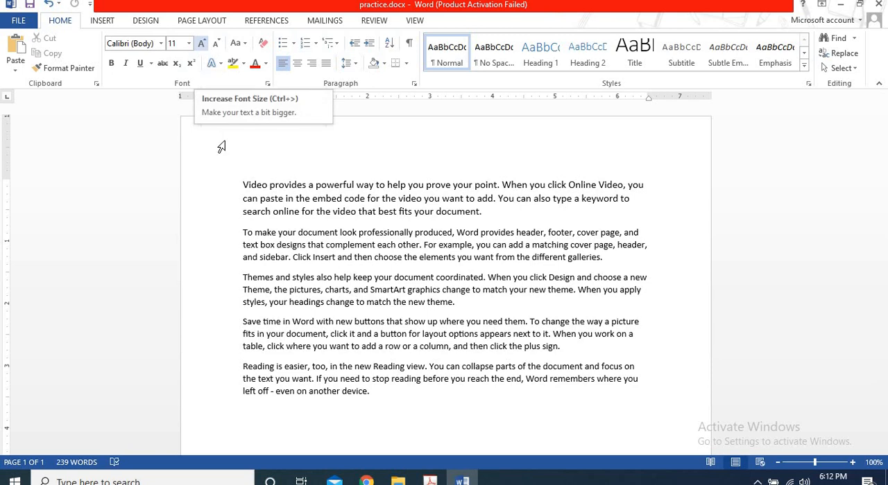
# Select the first paragraph up to its final period and increase its font size stepwise to 20.
pyautogui.moveTo(243, 183); pyautogui.dragTo(468, 212)
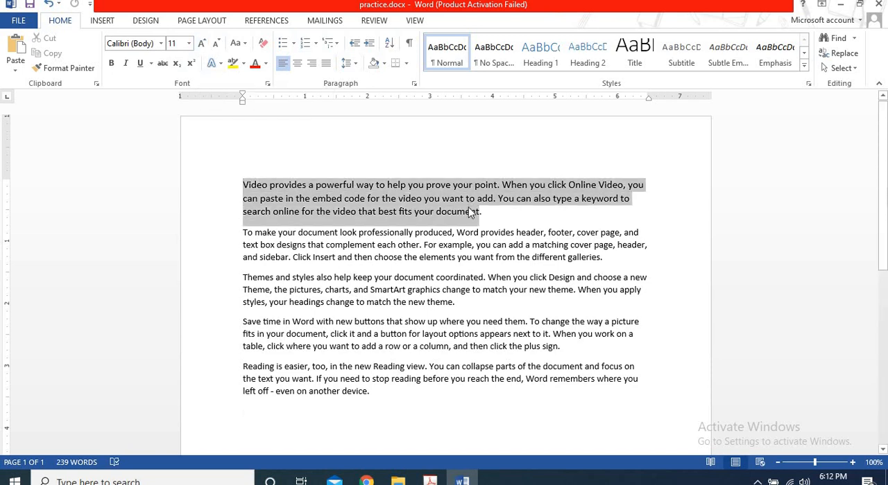
pyautogui.click(201, 44)
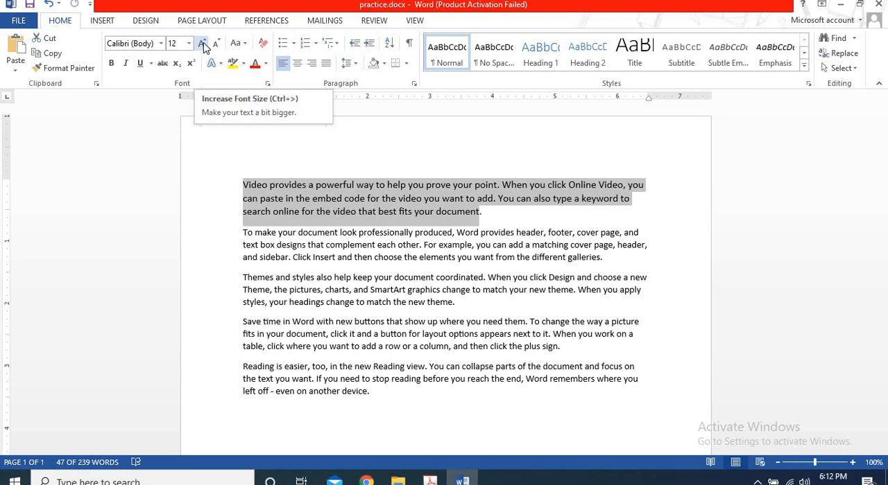
pyautogui.click(202, 44)
pyautogui.click(202, 44)
pyautogui.click(202, 44)
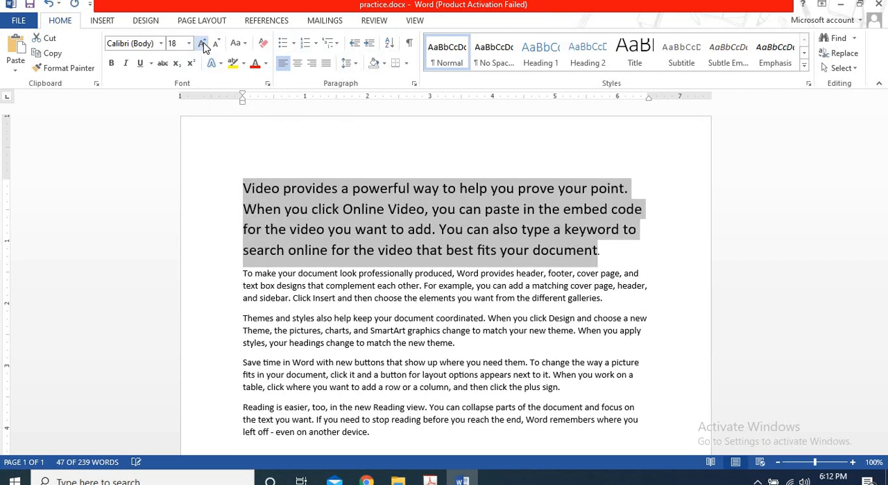
pyautogui.click(201, 44)
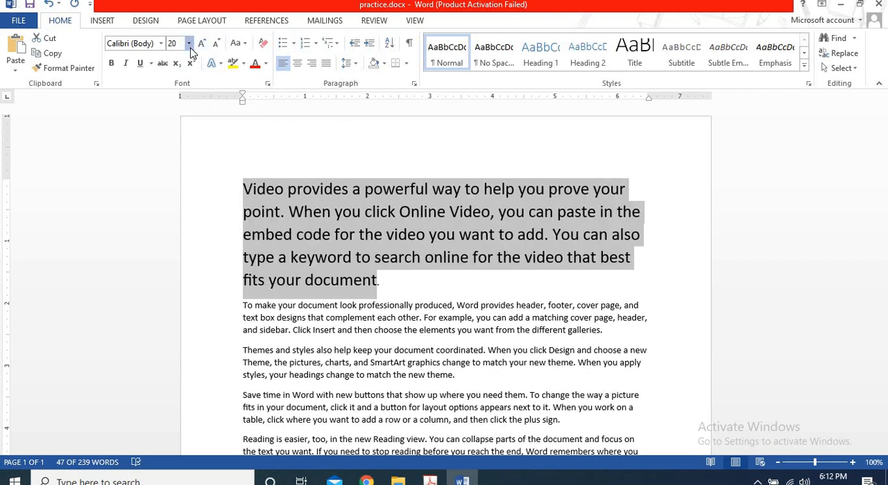
# Preview the preset font sizes on the selected paragraph, dismiss them, and enlarge the text stepwise to 24.
pyautogui.click(189, 43)
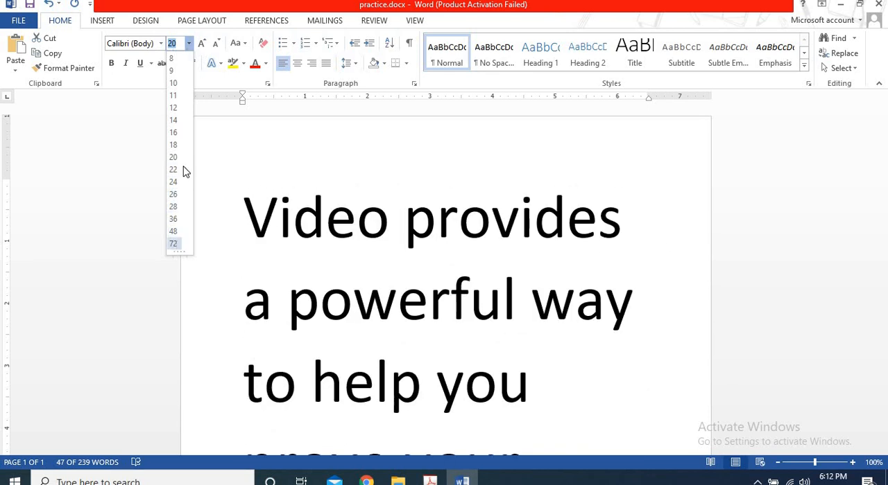
pyautogui.click(207, 41)
pyautogui.click(207, 43)
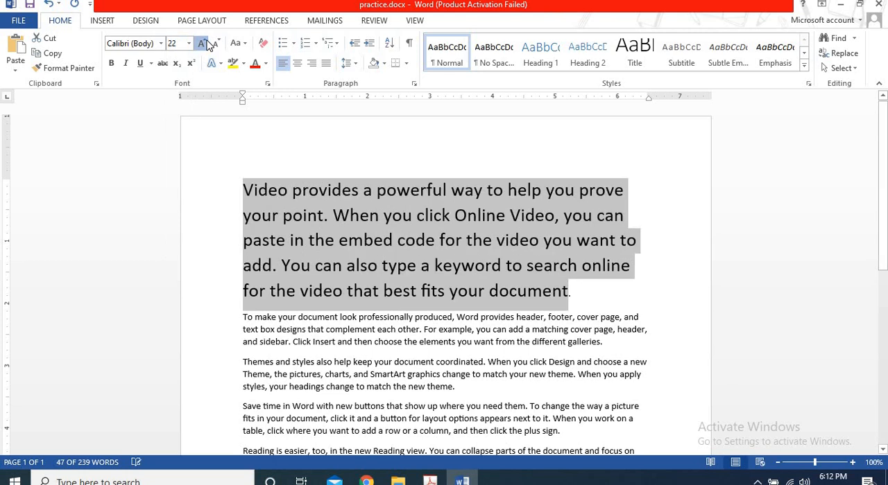
pyautogui.click(206, 43)
# Decrease the selected first paragraph's font size stepwise to 12.
pyautogui.click(217, 43)
pyautogui.click(217, 44)
pyautogui.click(217, 44)
pyautogui.click(217, 44)
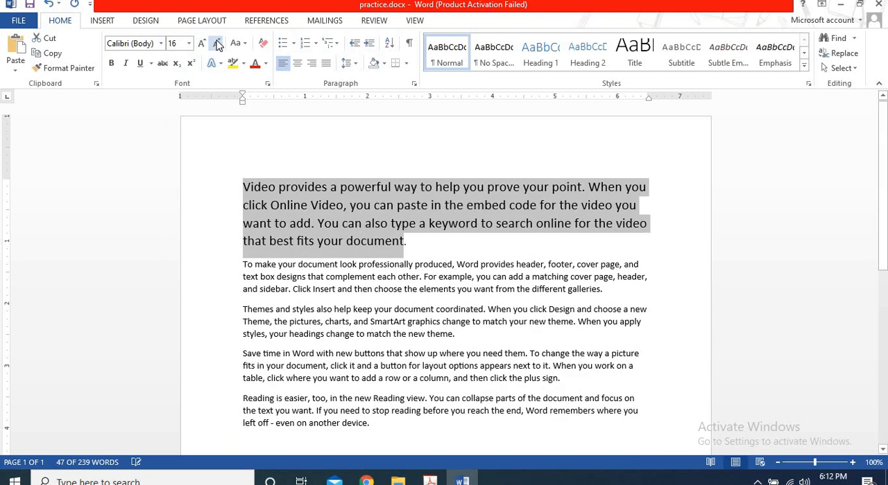
pyautogui.click(217, 43)
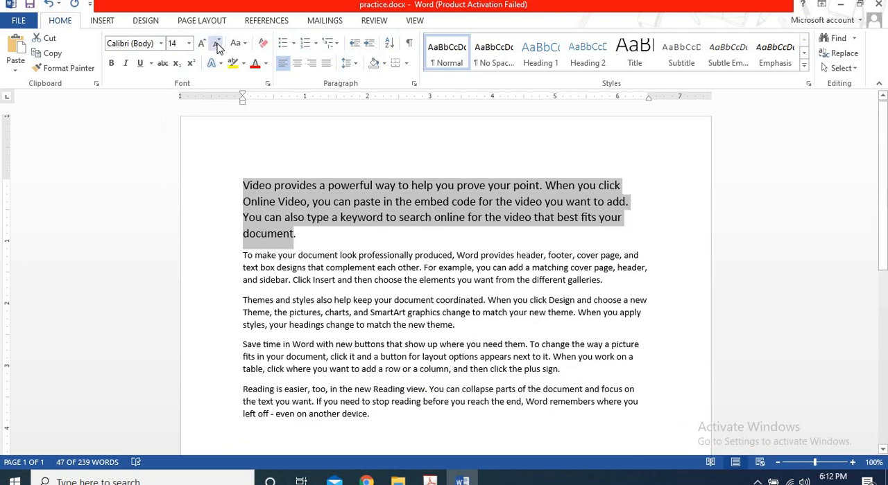
pyautogui.click(217, 45)
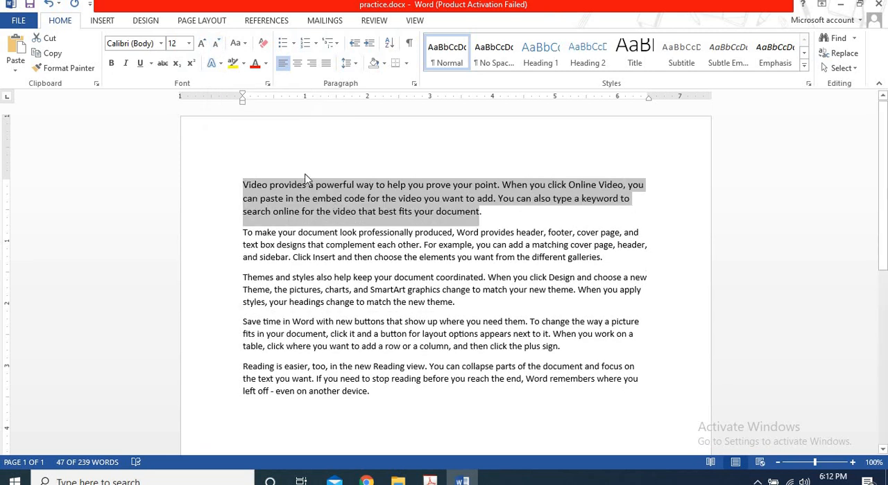
# Preview the preset text effects and typography styles on the selected first paragraph, close the gallery and deselect the text.
pyautogui.click(219, 68)
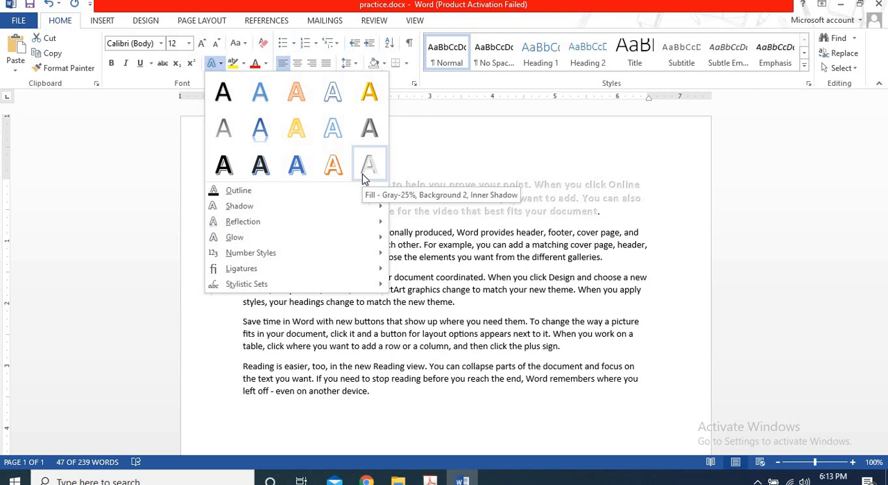
pyautogui.press('Escape')
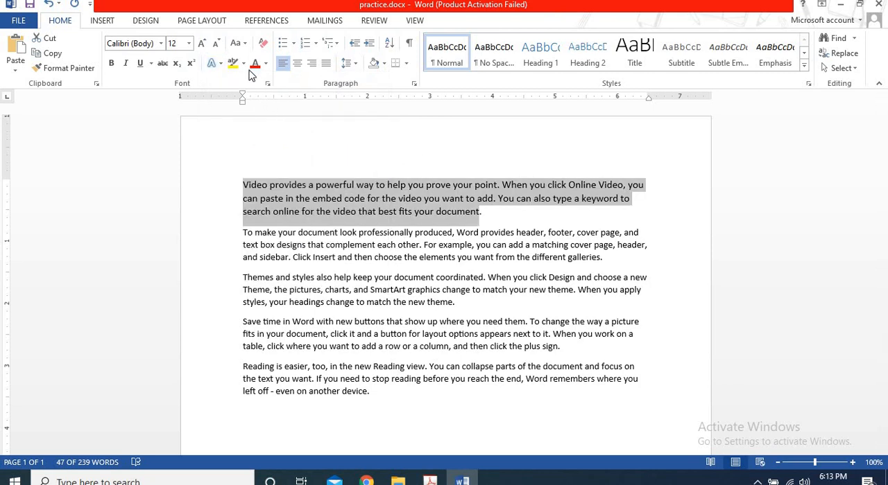
pyautogui.click(446, 220)
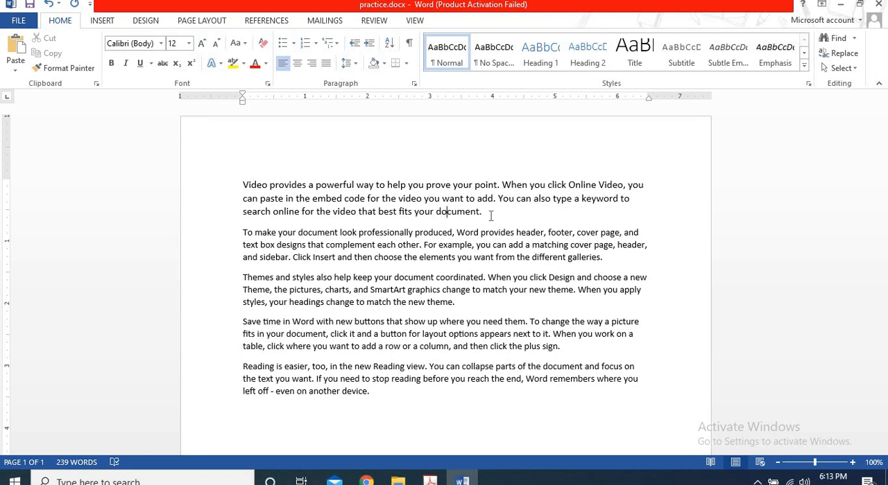
# Highlight the whole first paragraph in yellow and change its text highlight color to dark blue.
pyautogui.moveTo(490, 216); pyautogui.dragTo(209, 191)
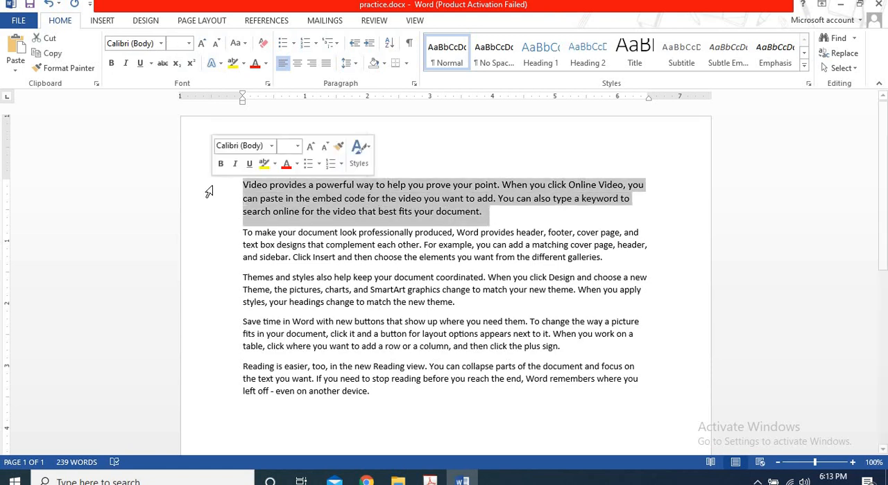
pyautogui.click(235, 64)
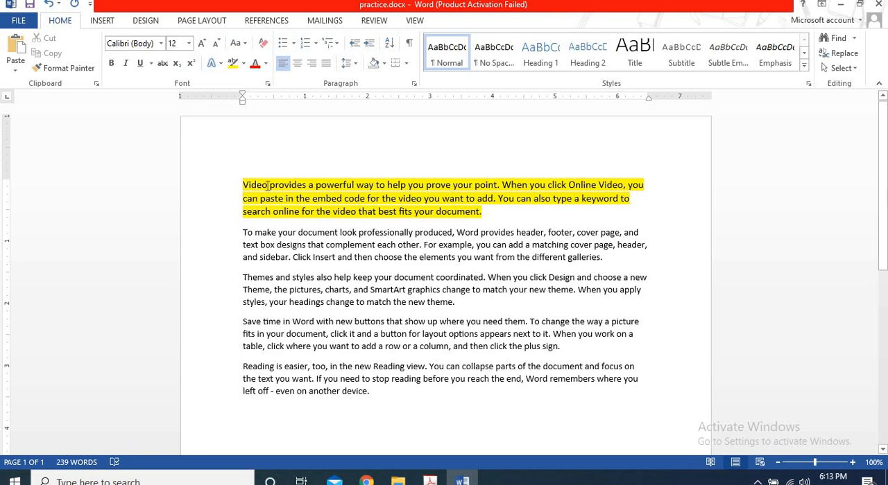
pyautogui.click(243, 63)
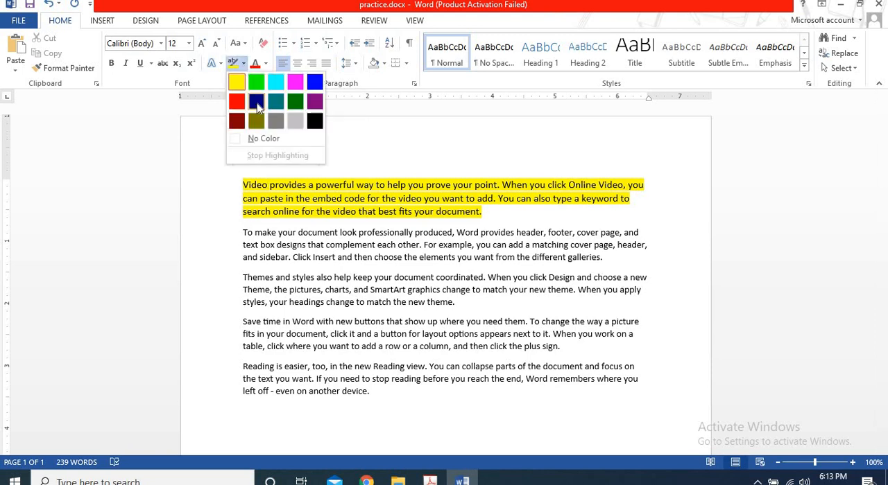
pyautogui.click(257, 104)
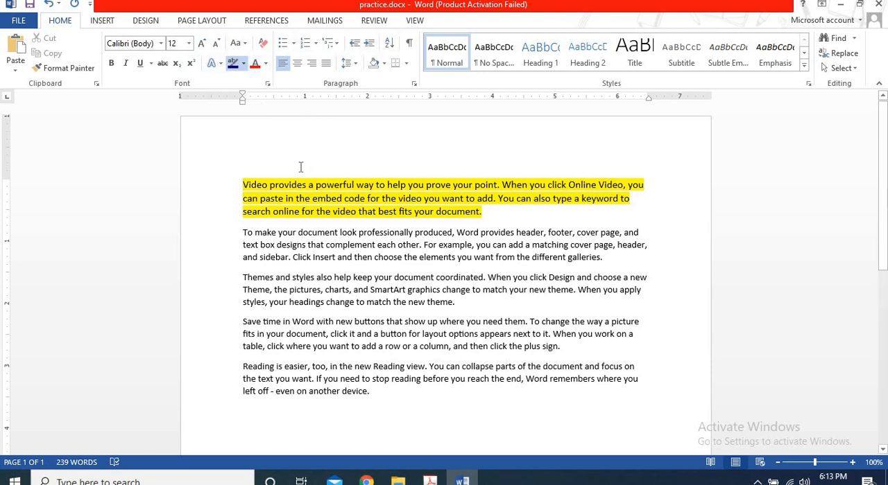
pyautogui.moveTo(242, 186); pyautogui.dragTo(488, 216)
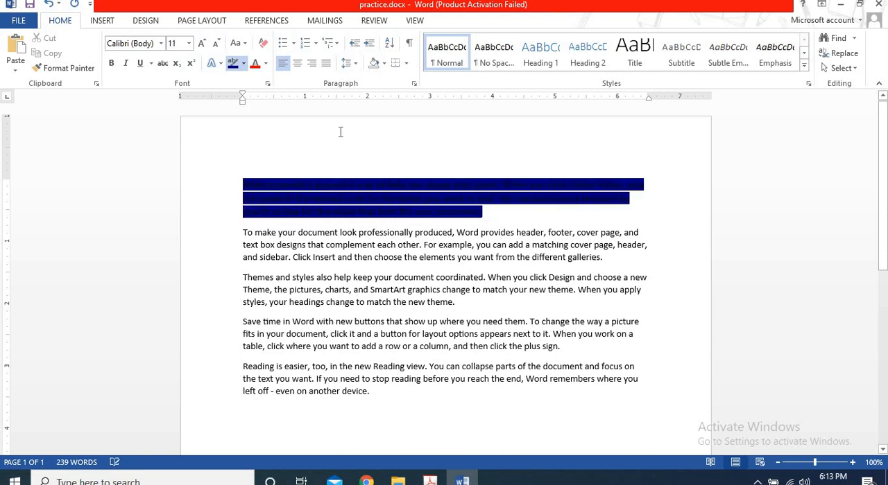
# Change the first paragraph's text highlight color to light gray.
pyautogui.click(243, 63)
pyautogui.click(294, 120)
pyautogui.moveTo(486, 211); pyautogui.dragTo(245, 180)
# Highlight the first paragraph in pink and remove the highlight by going over the paragraph again with the same color.
pyautogui.click(243, 63)
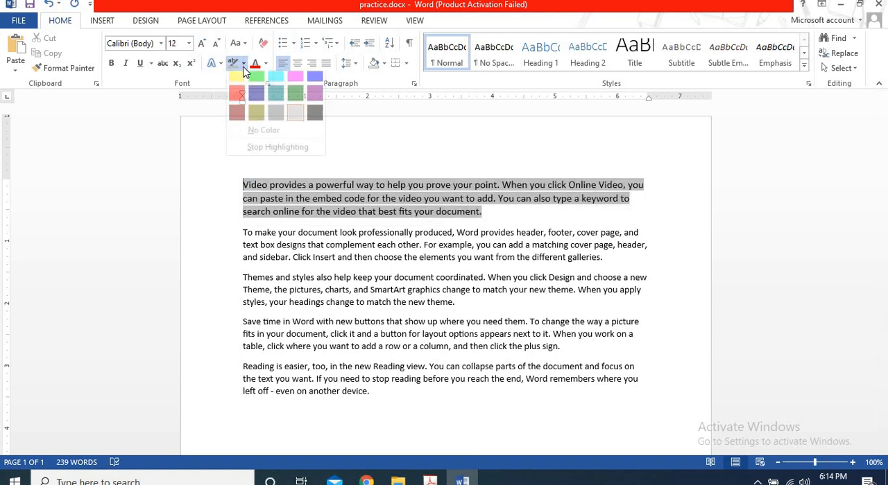
pyautogui.click(295, 81)
pyautogui.moveTo(487, 210)
pyautogui.mouseDown()
pyautogui.moveTo(343, 185)
pyautogui.moveTo(243, 183)
pyautogui.mouseUp()
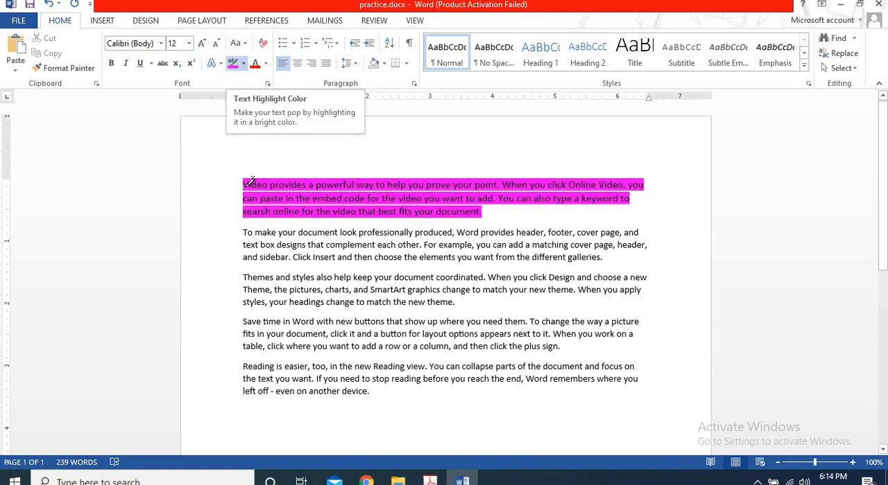
pyautogui.click(235, 63)
pyautogui.moveTo(243, 183)
pyautogui.mouseDown()
pyautogui.moveTo(357, 210)
pyautogui.moveTo(483, 210)
pyautogui.mouseUp()
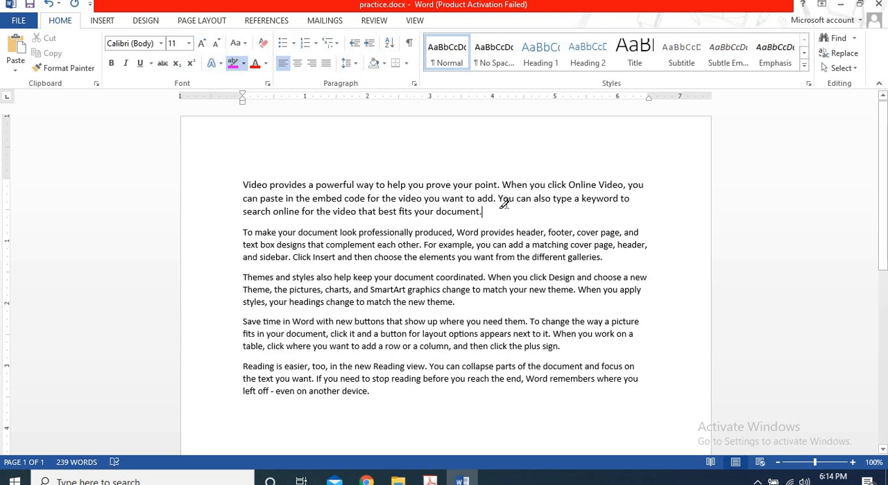
# Highlight "in the embed code for the video you want to add." in pink and remove it with the No Color highlighter.
pyautogui.moveTo(498, 200); pyautogui.dragTo(285, 198)
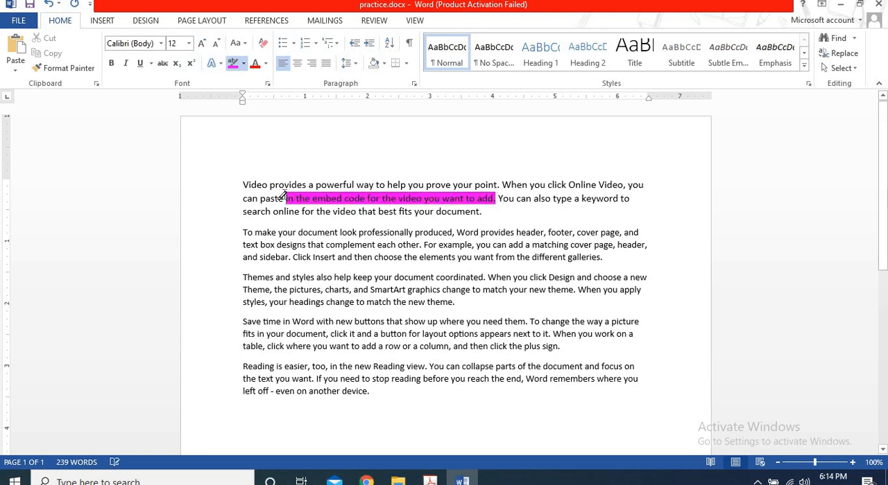
pyautogui.click(243, 63)
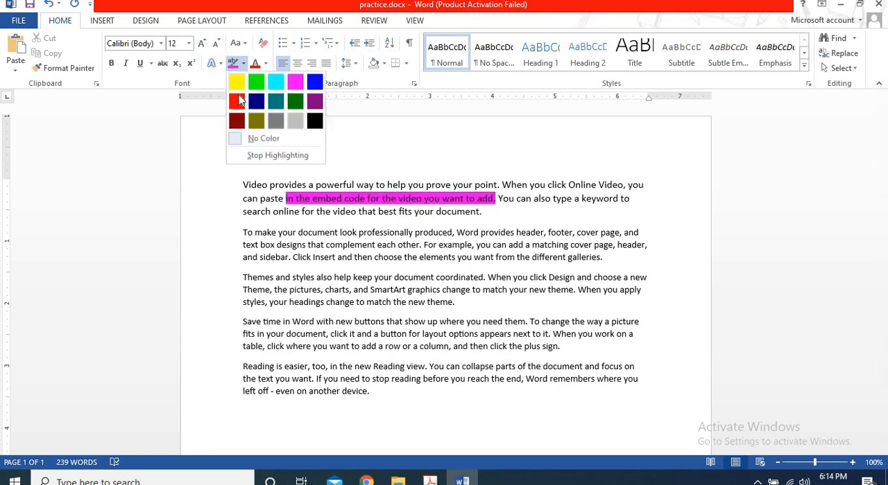
pyautogui.click(242, 138)
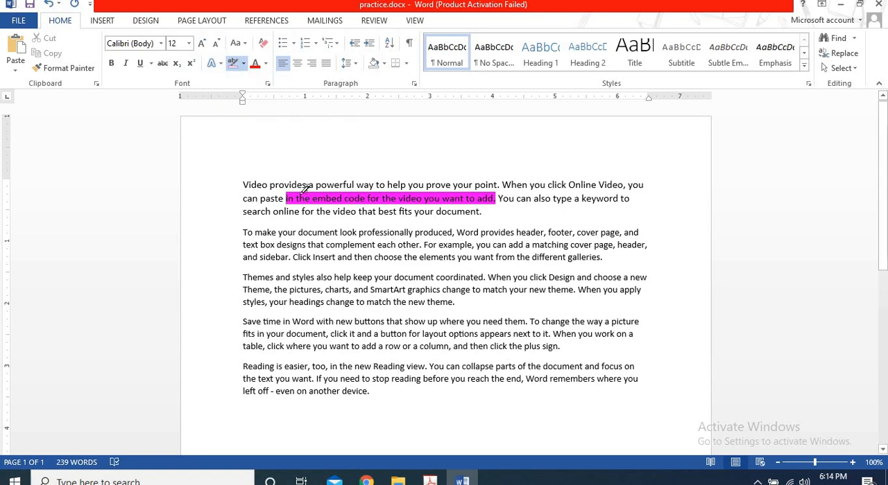
pyautogui.moveTo(286, 198)
pyautogui.mouseDown()
pyautogui.moveTo(480, 212)
pyautogui.moveTo(495, 201)
pyautogui.mouseUp()
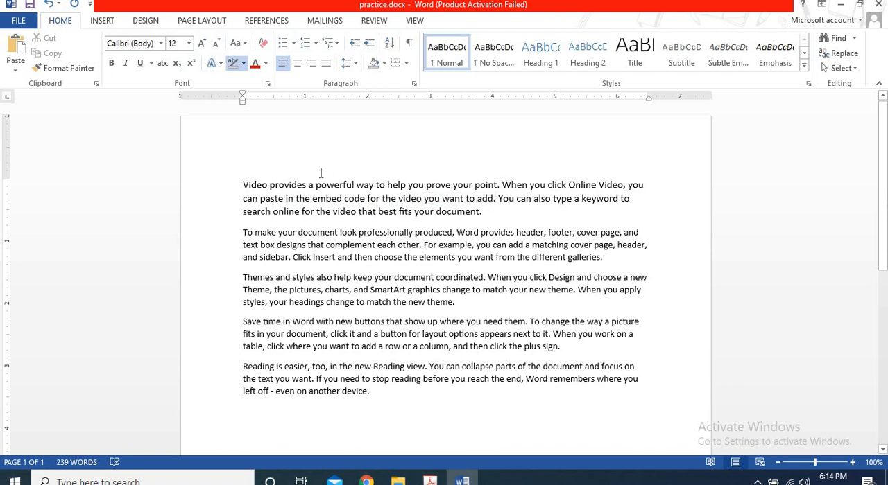
# Stop highlighting and set the first paragraph's font color to standard red.
pyautogui.click(264, 64)
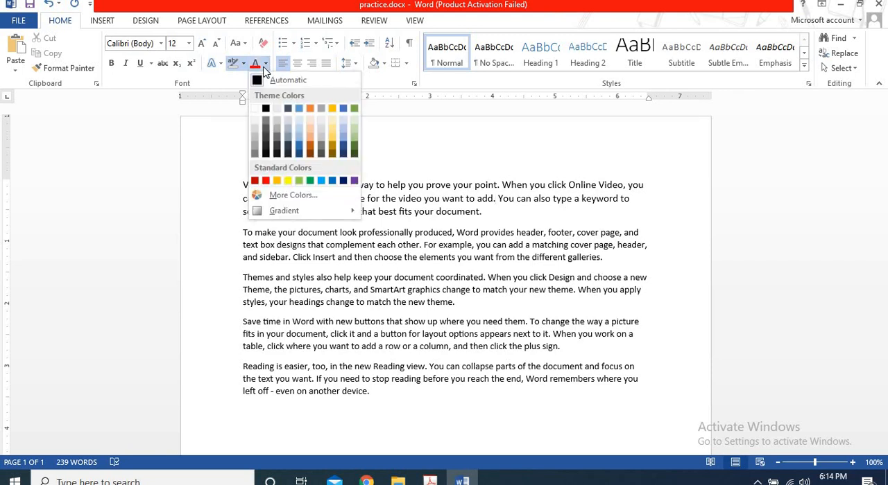
pyautogui.click(264, 69)
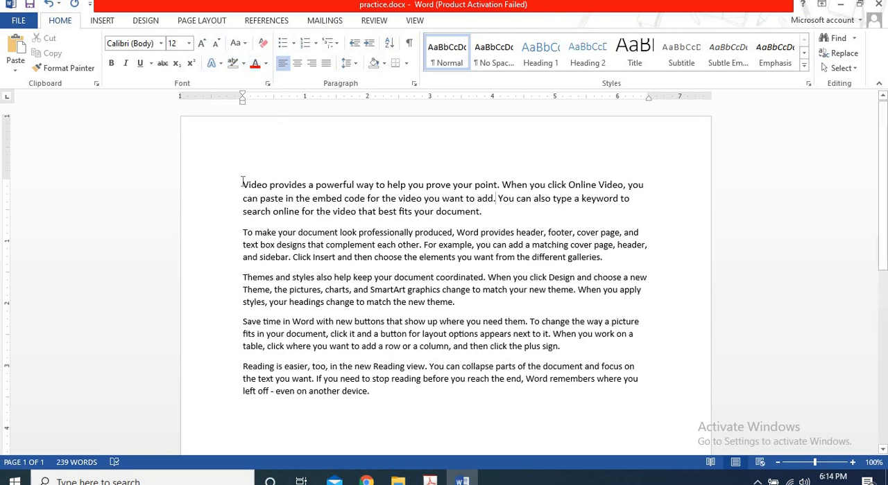
pyautogui.moveTo(241, 182); pyautogui.dragTo(487, 214)
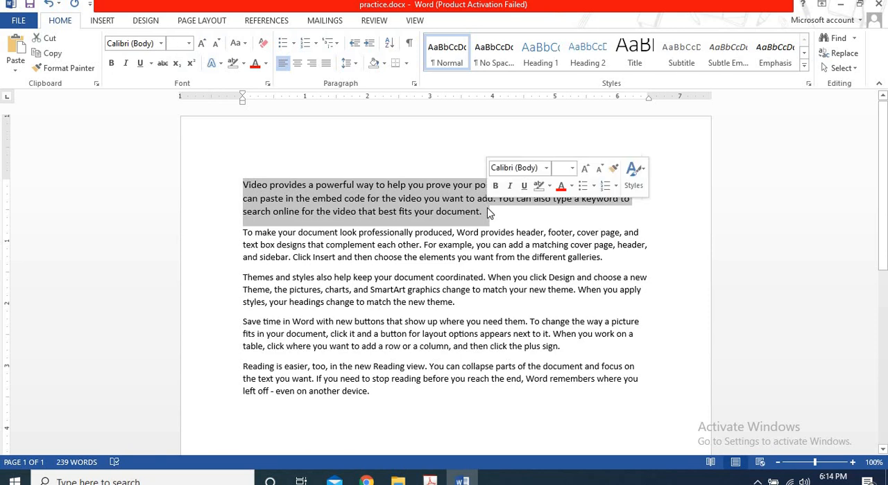
pyautogui.click(265, 64)
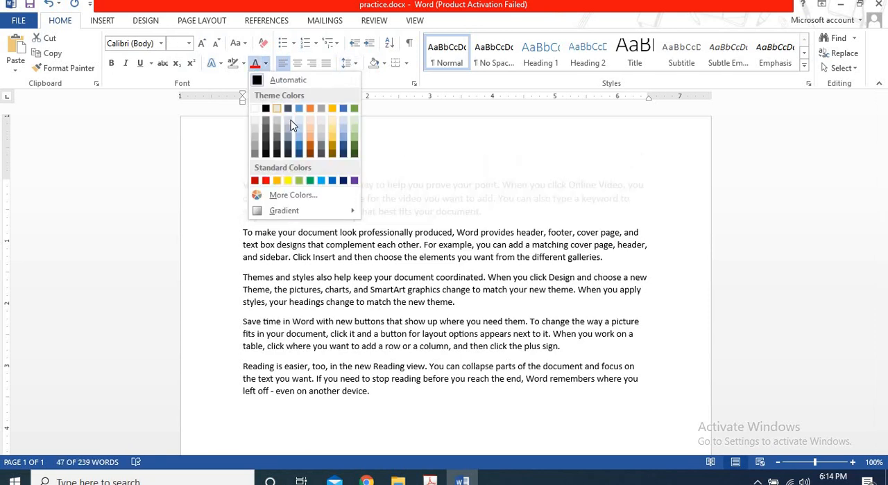
pyautogui.click(265, 180)
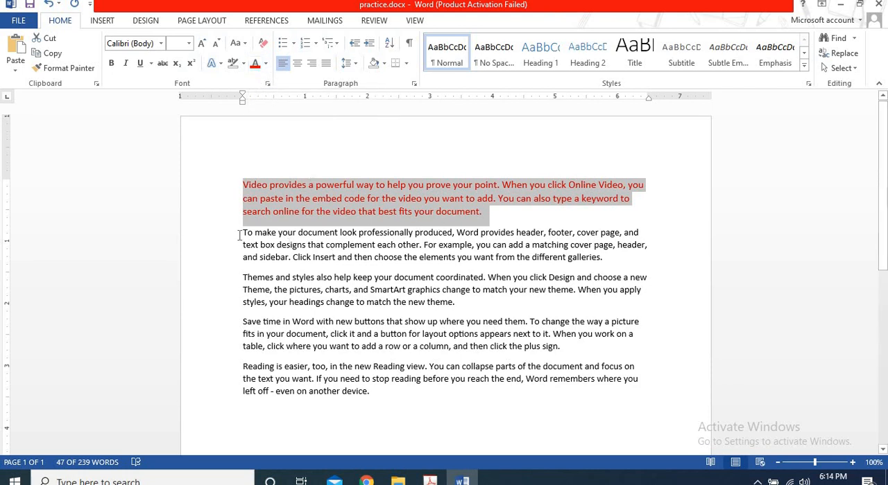
# Set the second paragraph's font color to a light gold theme color.
pyautogui.moveTo(241, 235); pyautogui.dragTo(605, 260)
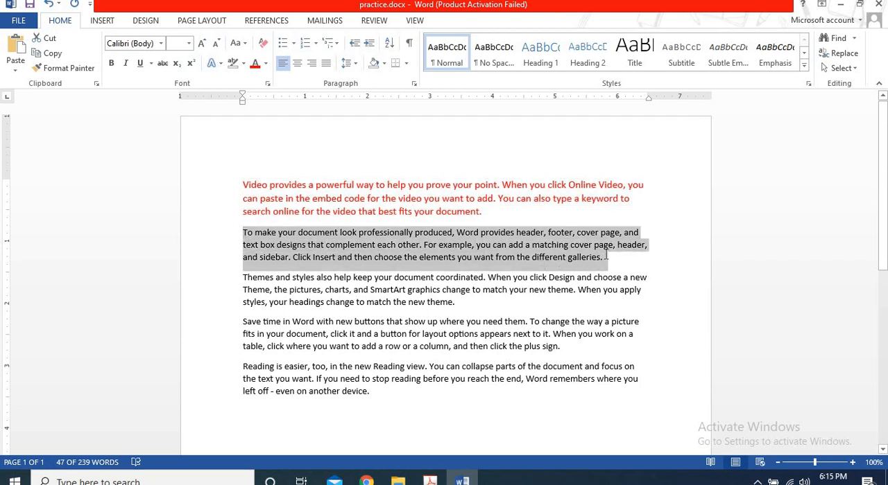
pyautogui.click(266, 64)
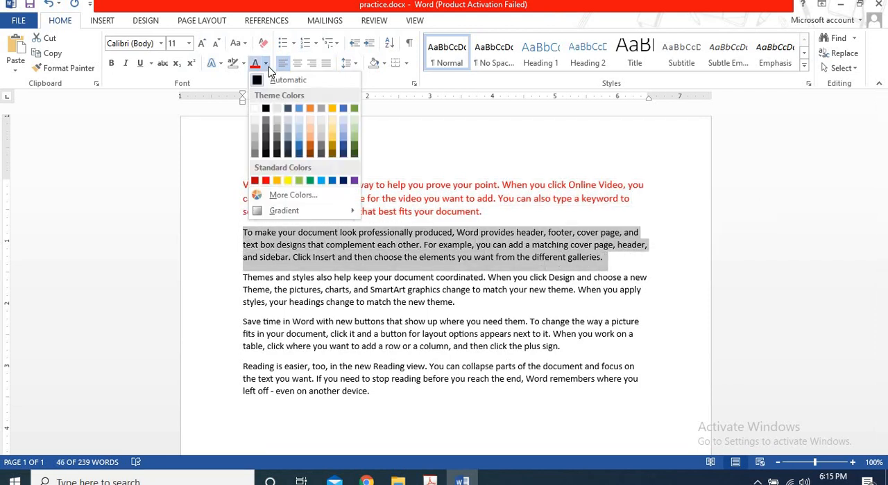
pyautogui.click(337, 133)
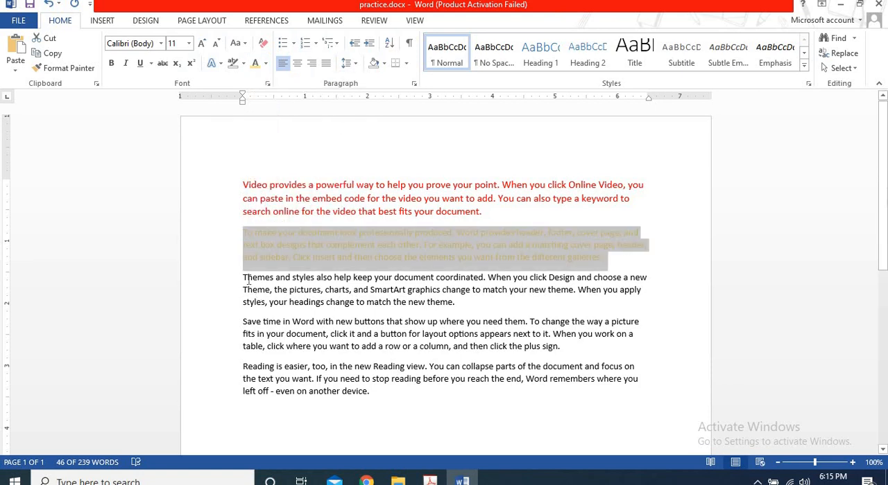
# Set the third paragraph's font color to standard dark blue and deselect the text.
pyautogui.moveTo(244, 279); pyautogui.dragTo(468, 305)
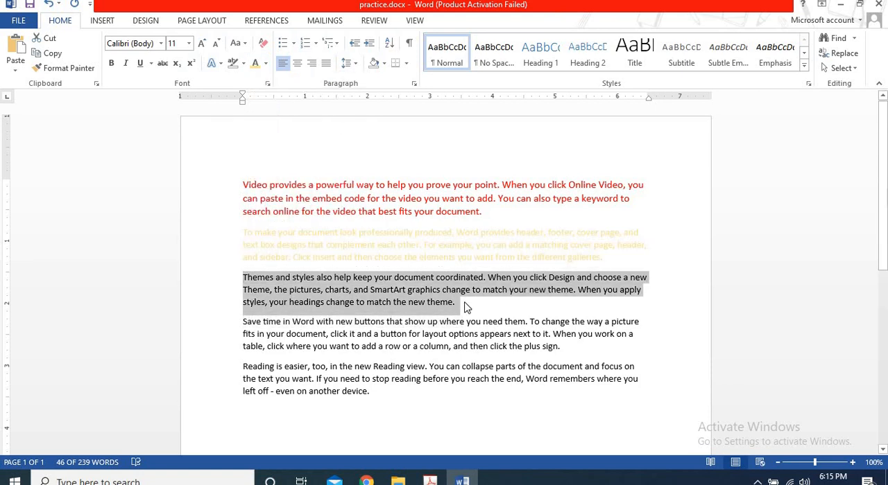
pyautogui.click(265, 64)
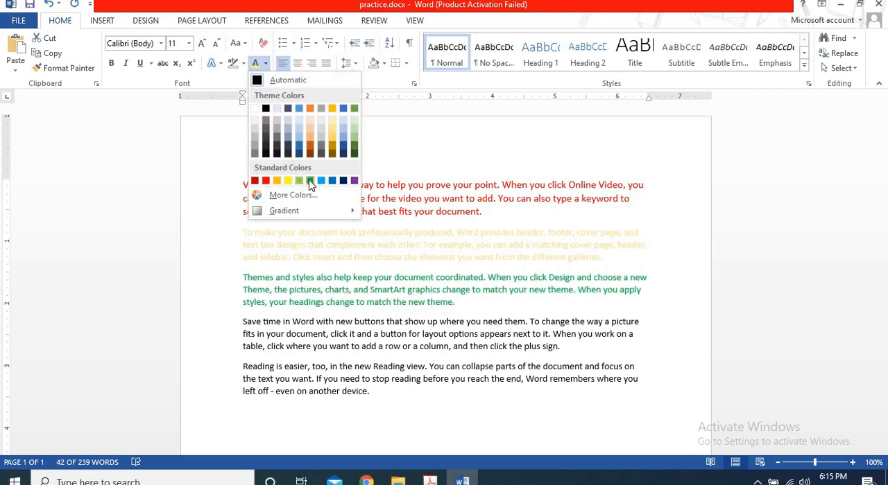
pyautogui.click(349, 184)
pyautogui.click(476, 314)
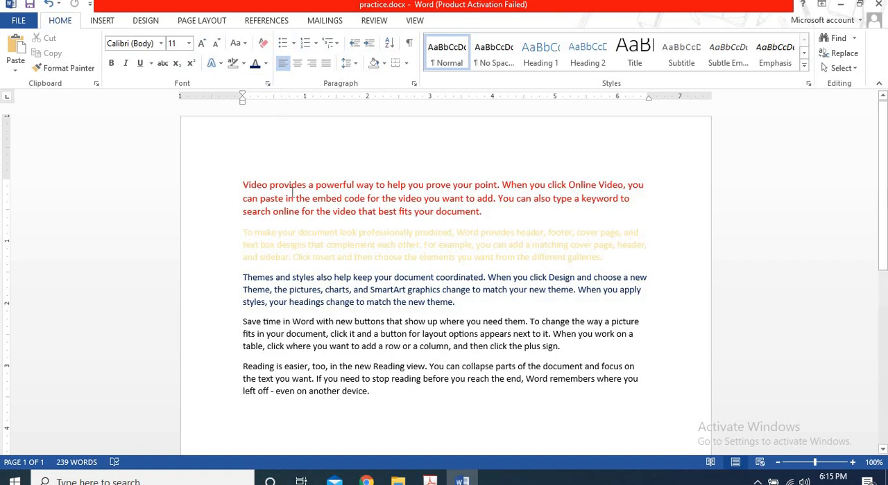
# Clear all formatting from the third paragraph, and from the first three paragraphs selected together.
pyautogui.click(264, 45)
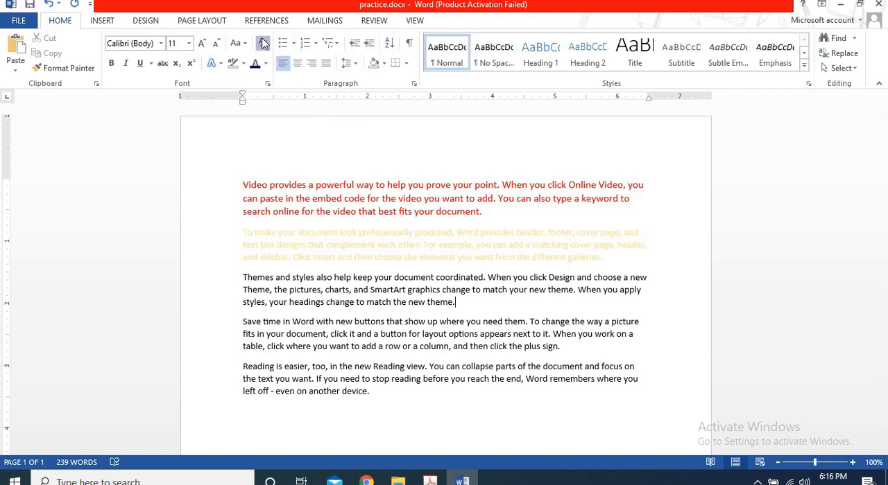
pyautogui.moveTo(243, 185); pyautogui.dragTo(490, 307)
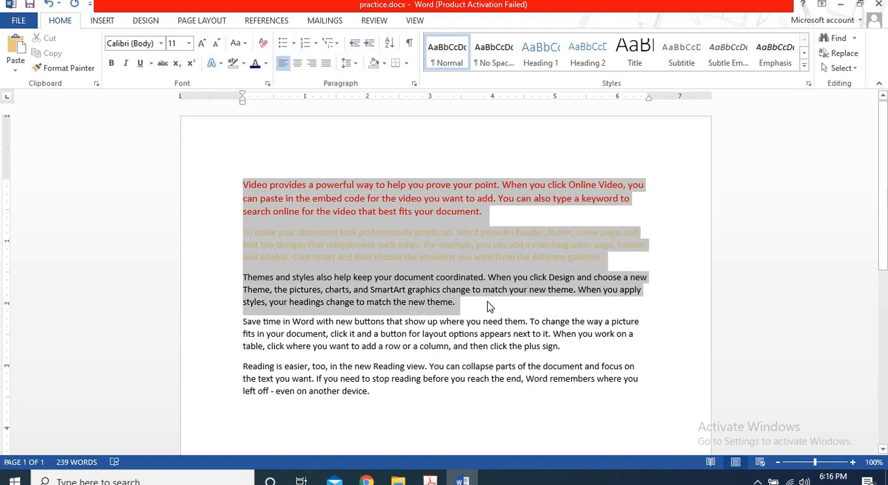
pyautogui.click(263, 46)
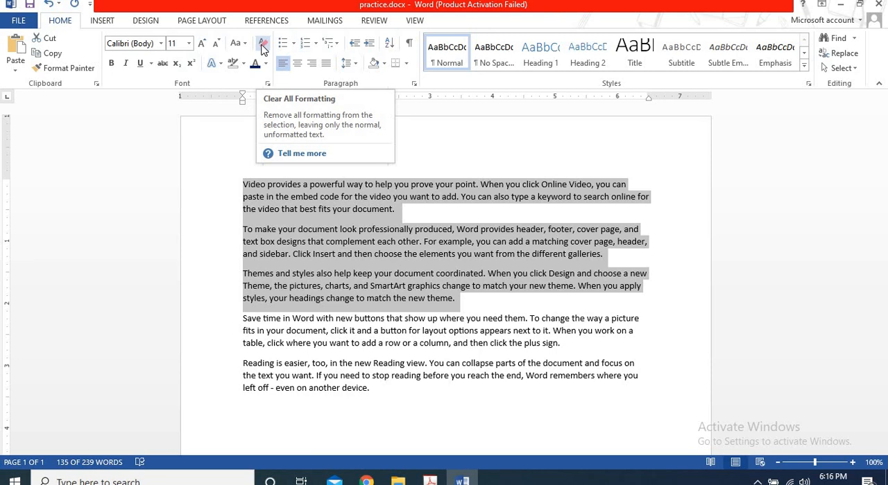
# For the three selected paragraphs, preview the advanced character scale at 200% and return it to 100%.
pyautogui.click(269, 84)
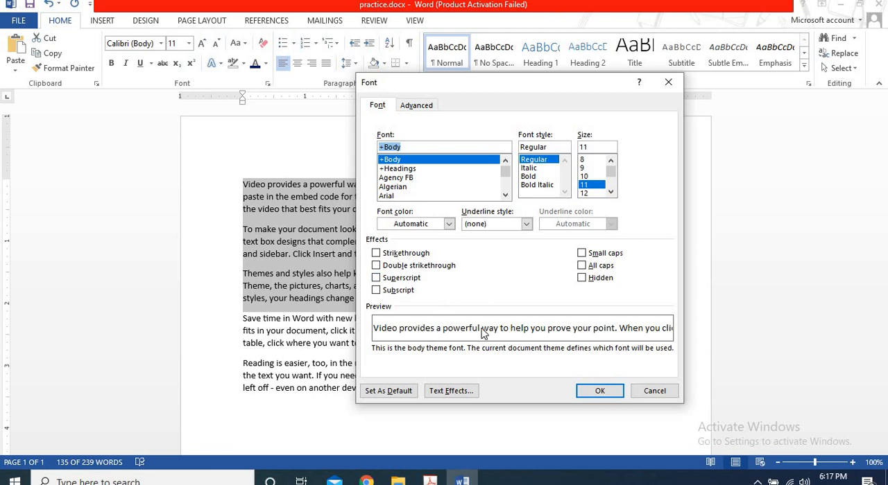
pyautogui.click(427, 104)
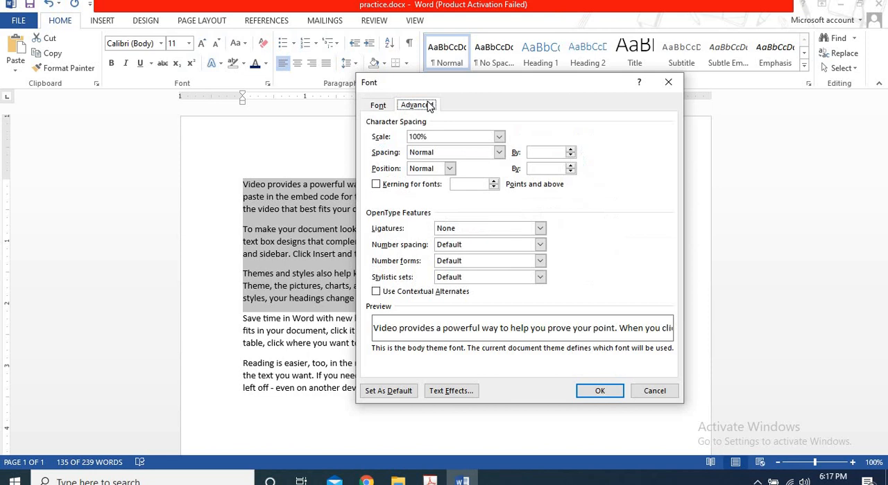
pyautogui.click(498, 139)
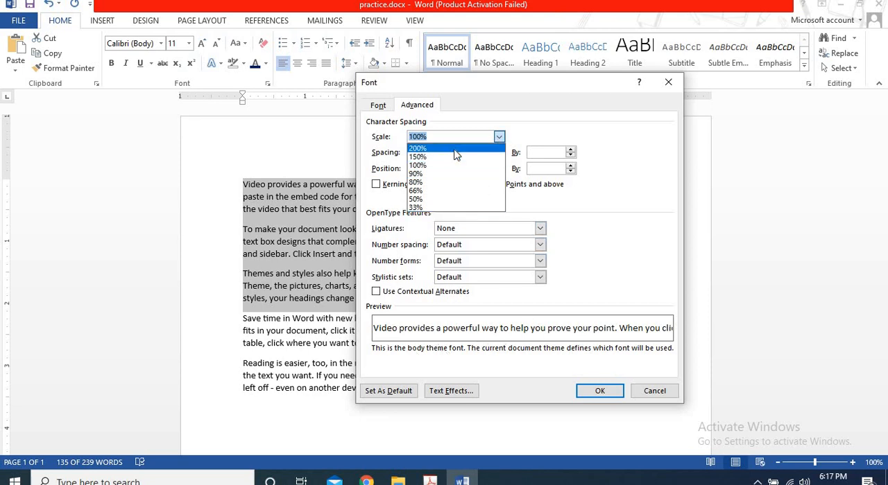
pyautogui.click(436, 149)
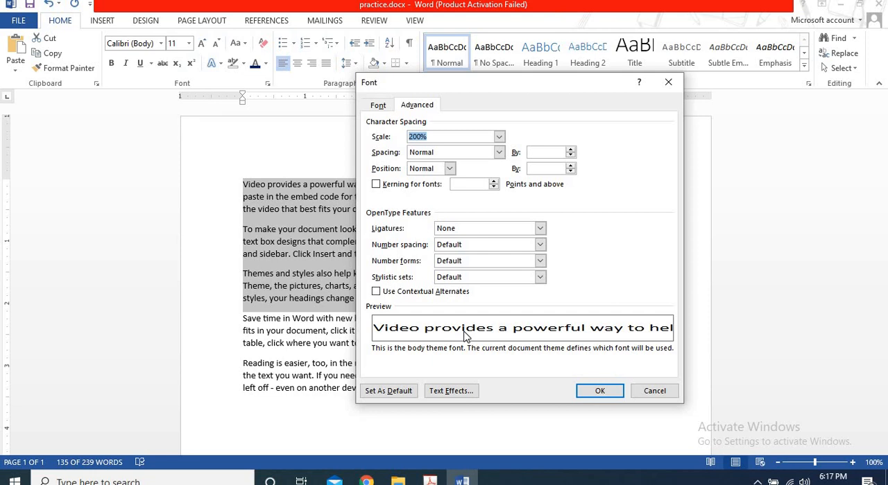
pyautogui.click(498, 138)
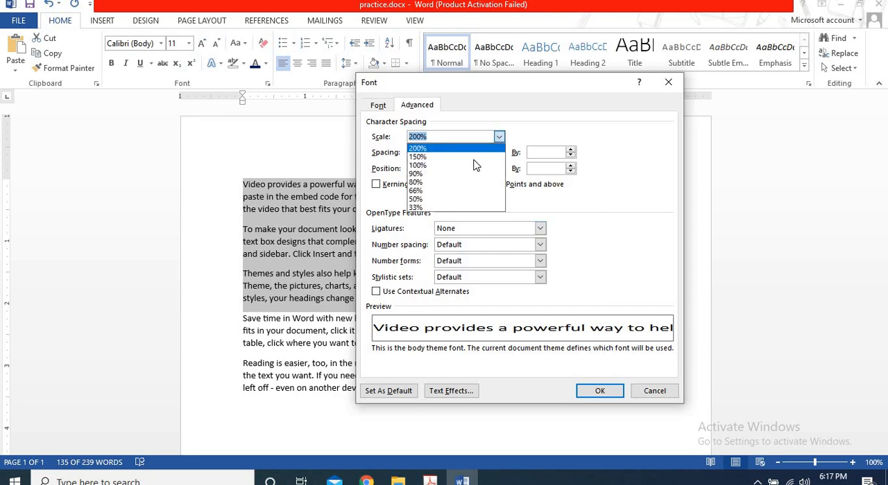
pyautogui.click(469, 166)
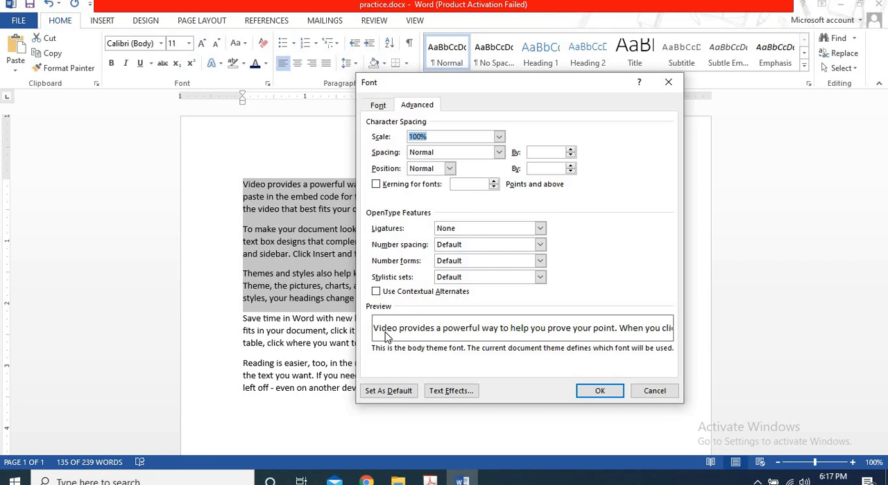
# Preview Expanded and Condensed character spacing by 1 pt, then return the spacing to Expanded.
pyautogui.click(498, 154)
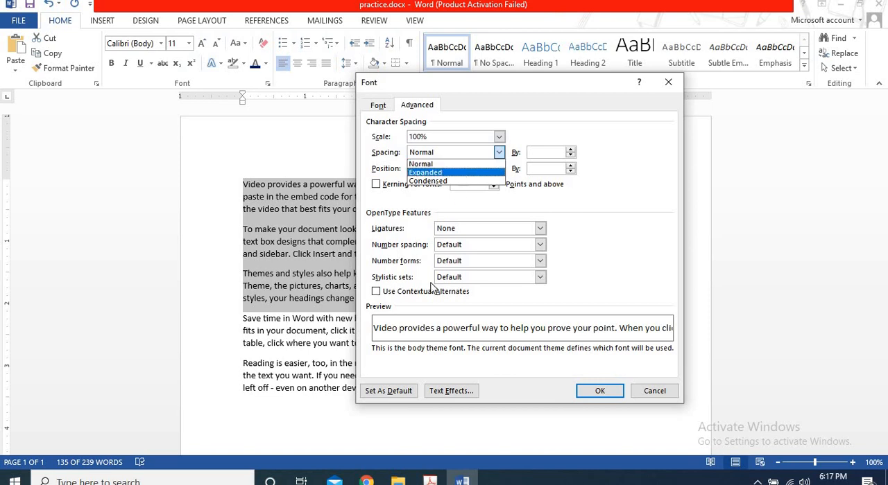
pyautogui.click(462, 173)
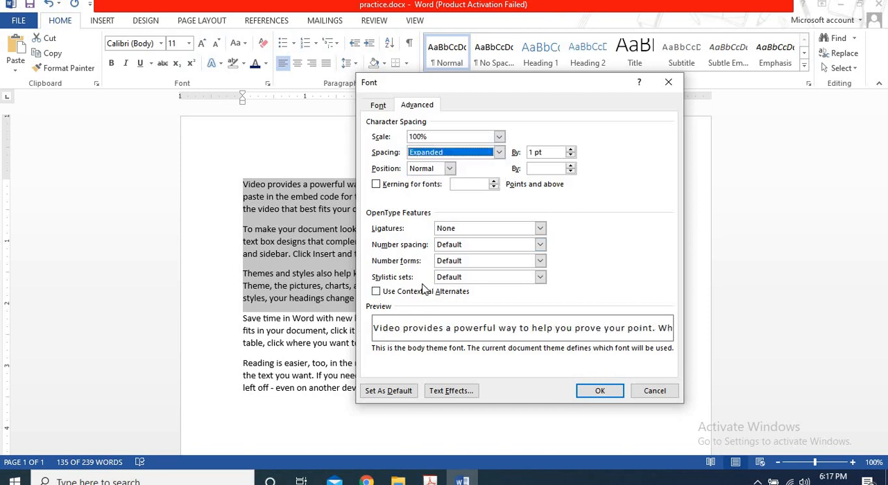
pyautogui.click(500, 154)
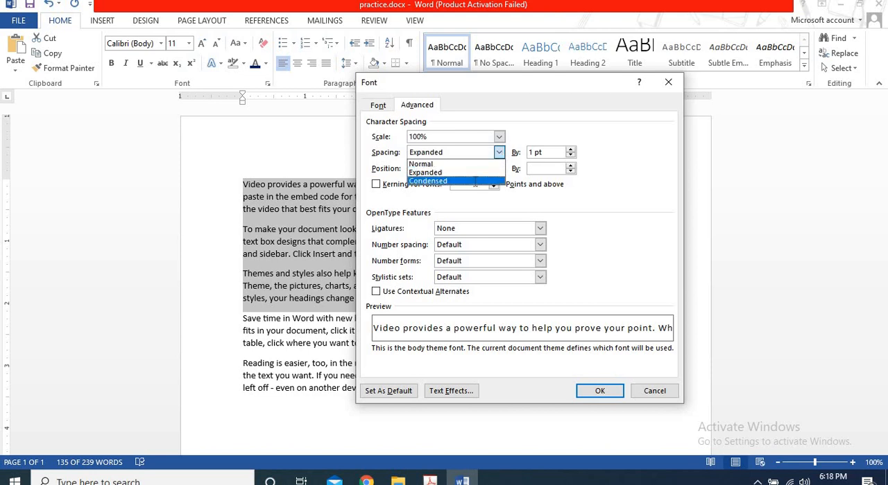
pyautogui.click(458, 181)
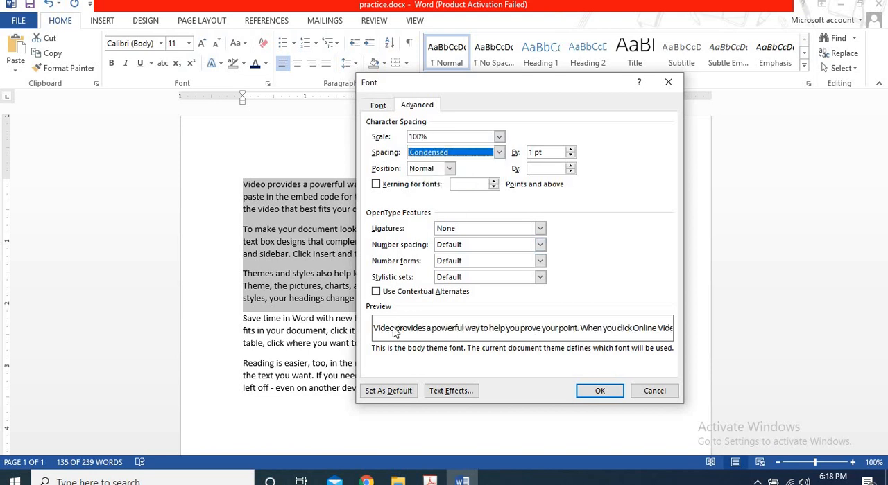
pyautogui.click(499, 152)
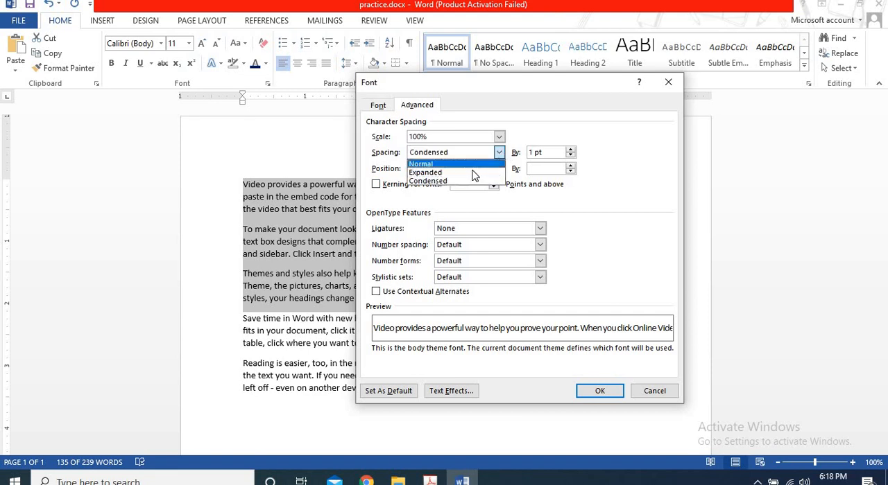
pyautogui.click(474, 174)
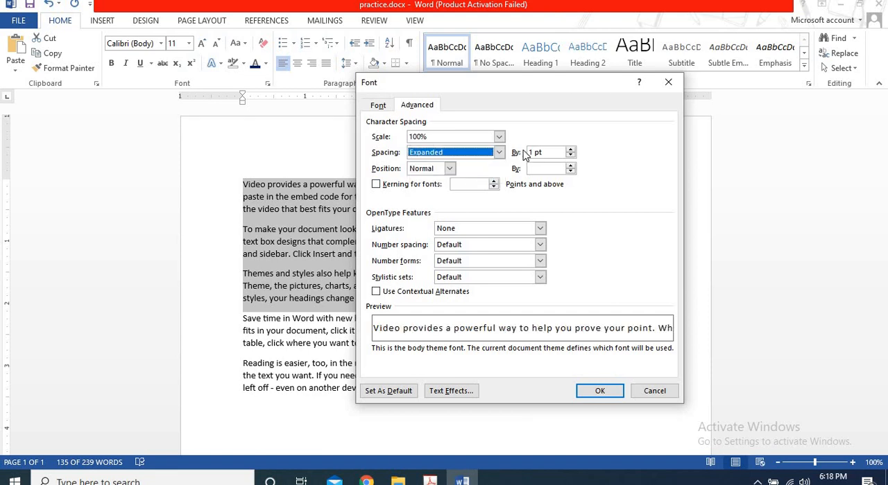
# Increase the expanded character spacing to 3.5 pt.
pyautogui.click(570, 150)
pyautogui.click(570, 150)
pyautogui.click(570, 149)
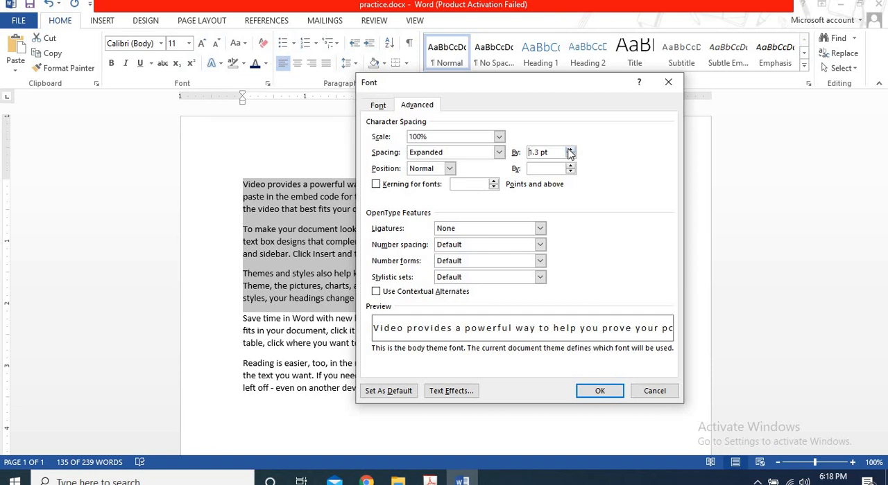
pyautogui.click(570, 150)
pyautogui.click(570, 149)
pyautogui.click(570, 150)
pyautogui.click(570, 150)
pyautogui.click(570, 150)
pyautogui.click(570, 149)
pyautogui.click(570, 150)
pyautogui.click(570, 150)
pyautogui.click(570, 150)
pyautogui.click(570, 150)
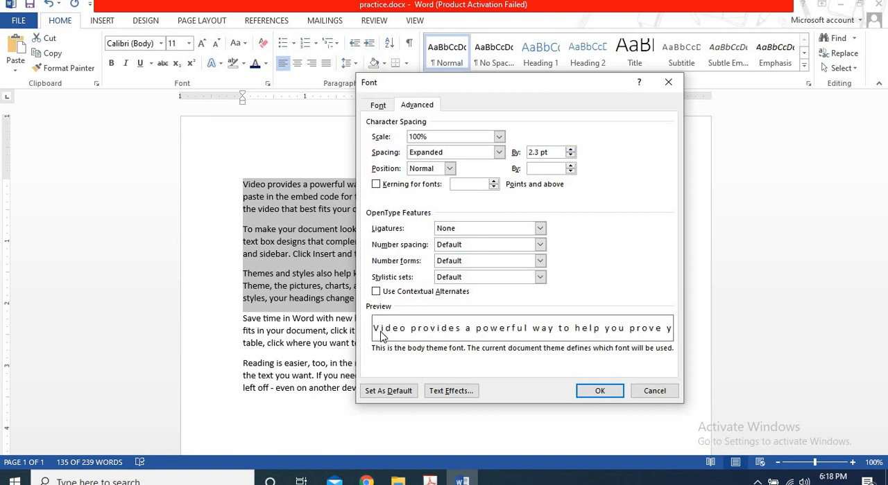
pyautogui.click(570, 149)
pyautogui.click(570, 150)
pyautogui.click(570, 150)
pyautogui.click(570, 150)
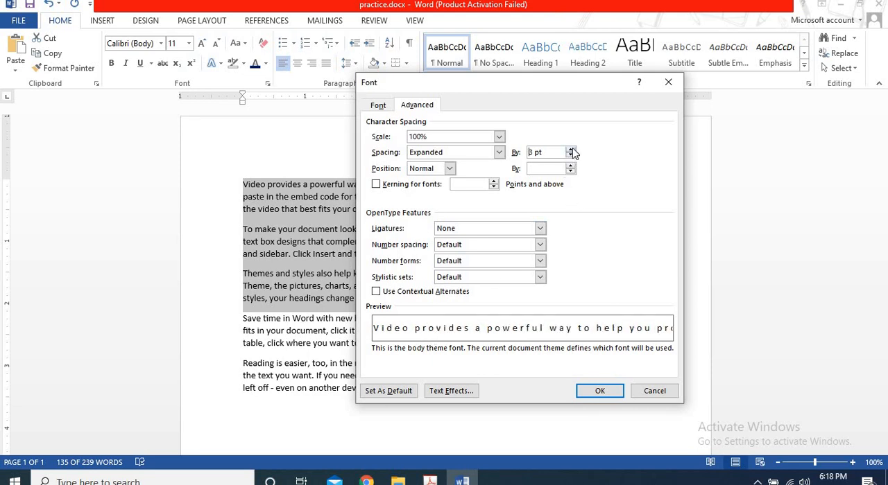
pyautogui.click(570, 150)
pyautogui.click(570, 150)
pyautogui.click(570, 149)
pyautogui.click(570, 150)
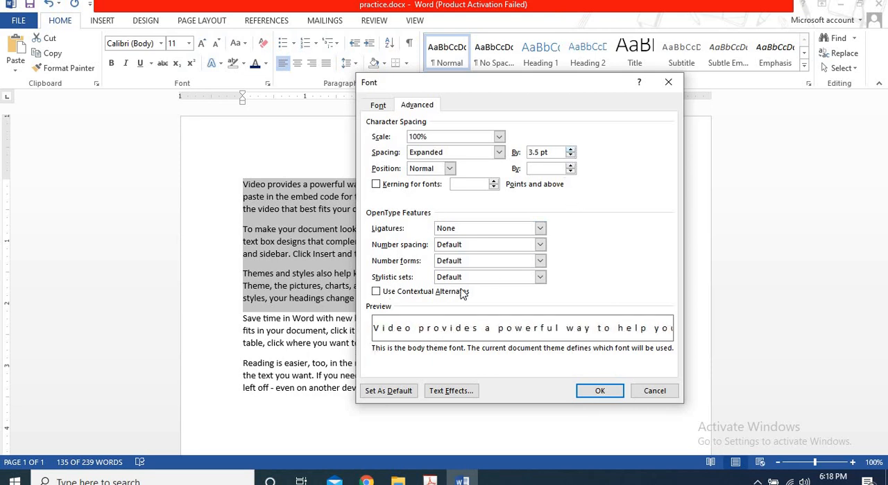
# Preview Condensed character spacing by 3.5 pt and reset the spacing to Normal.
pyautogui.click(499, 152)
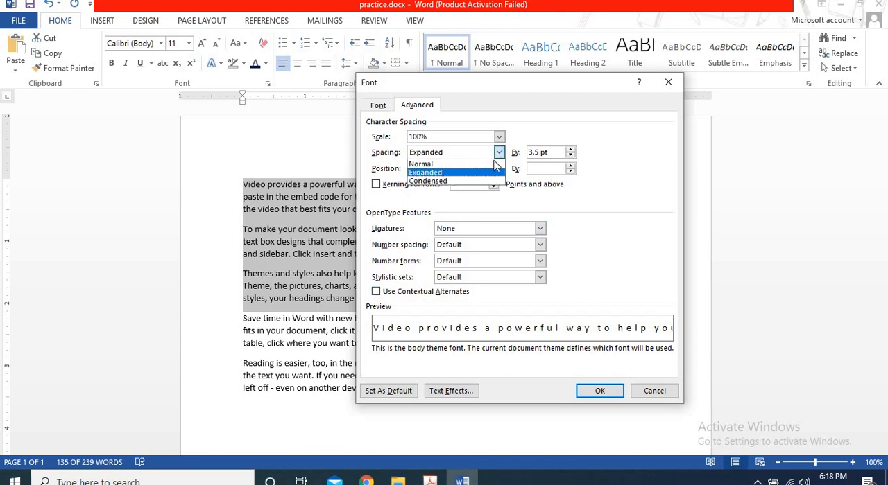
pyautogui.click(471, 183)
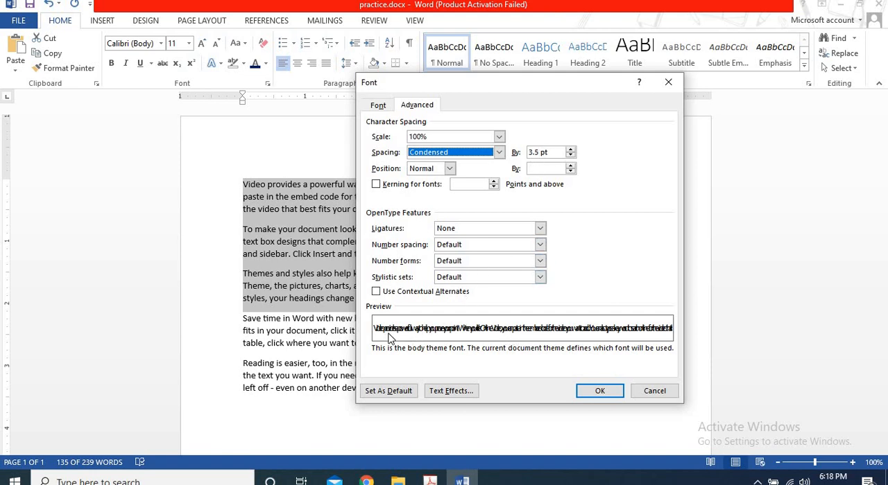
pyautogui.click(499, 152)
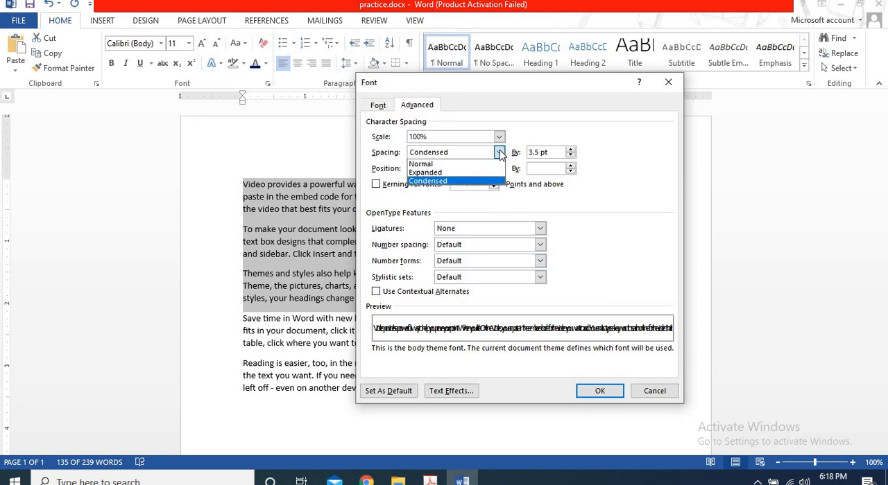
pyautogui.click(482, 165)
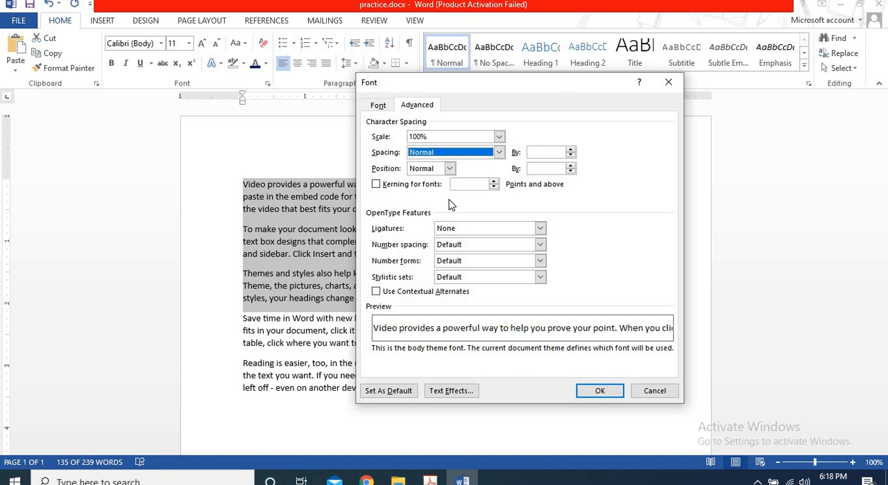
# Preview the Raised and Lowered character positions by 3 pt, reset the position to Normal and accept the font settings.
pyautogui.click(450, 168)
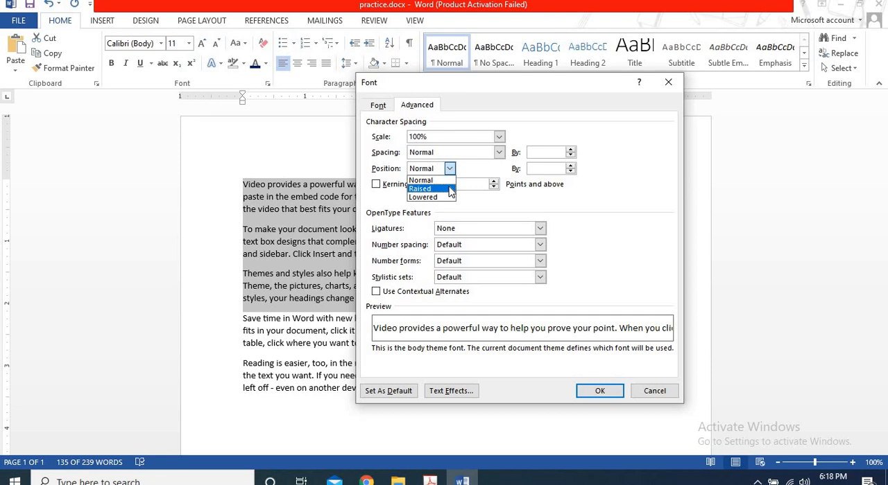
pyautogui.click(449, 190)
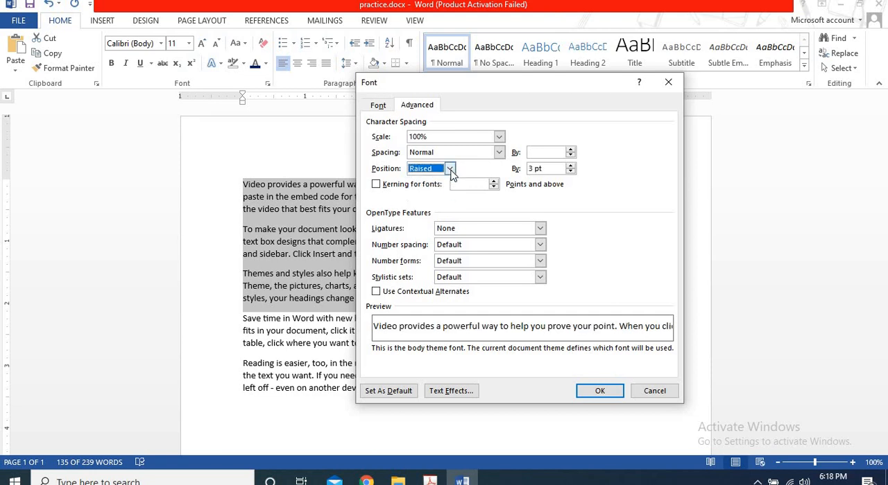
pyautogui.click(449, 169)
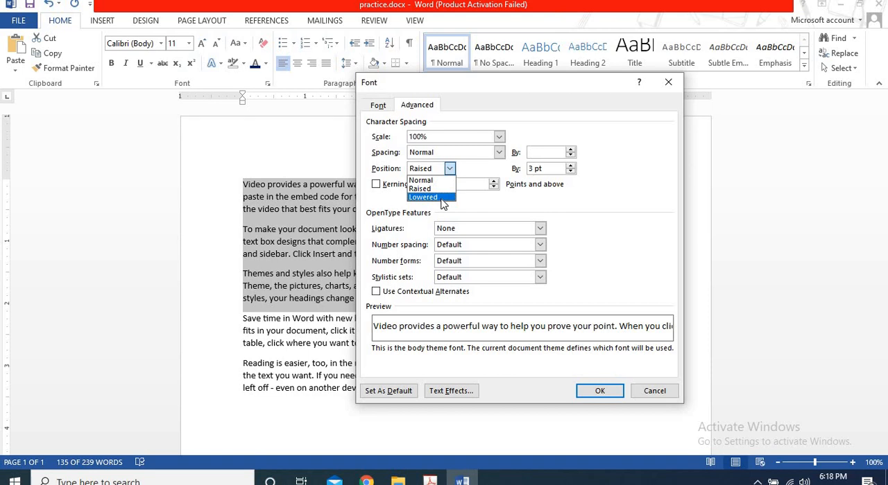
pyautogui.click(443, 199)
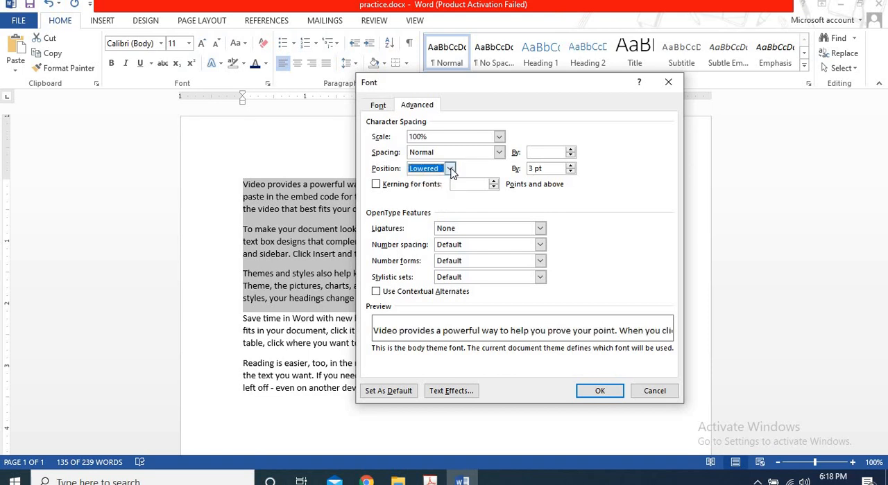
pyautogui.click(450, 170)
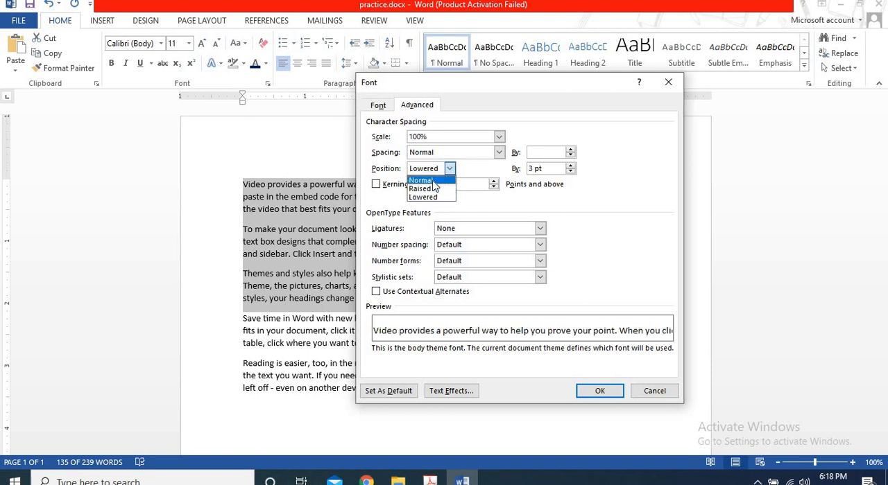
pyautogui.click(432, 179)
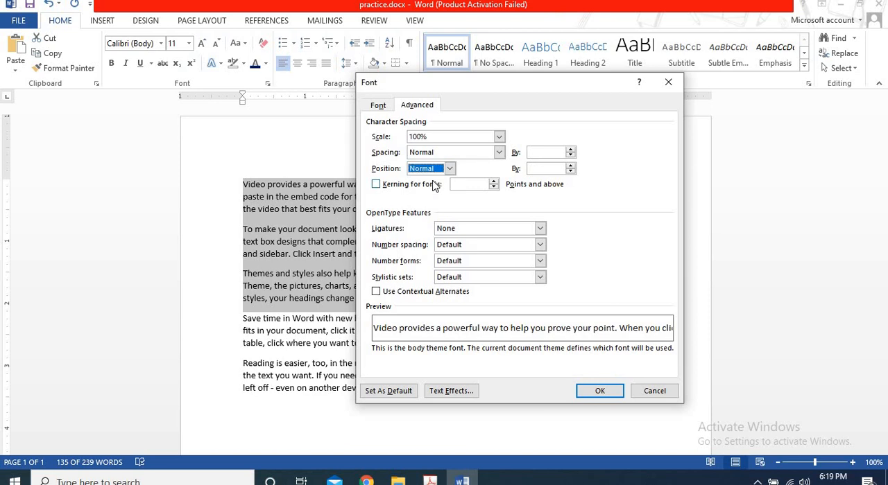
pyautogui.click(592, 392)
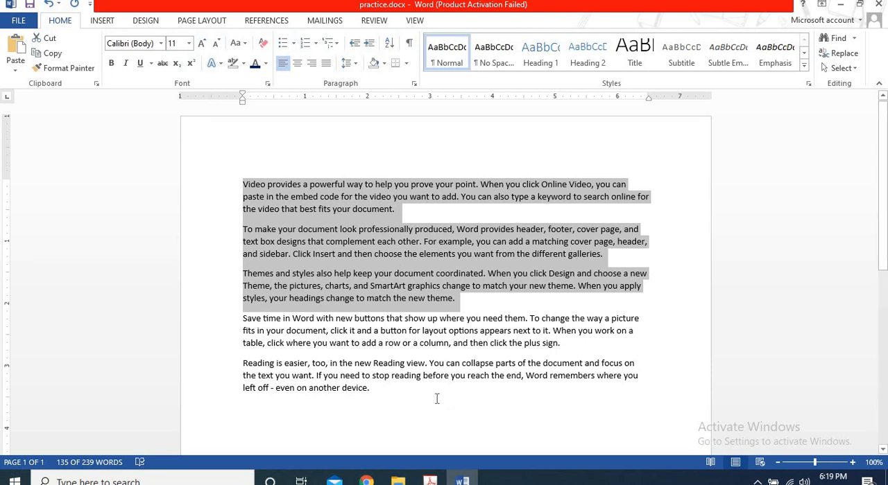
# Add a new paragraph after the last one with the sentence "This is a computer.".
pyautogui.click(380, 391)
pyautogui.press('Return')
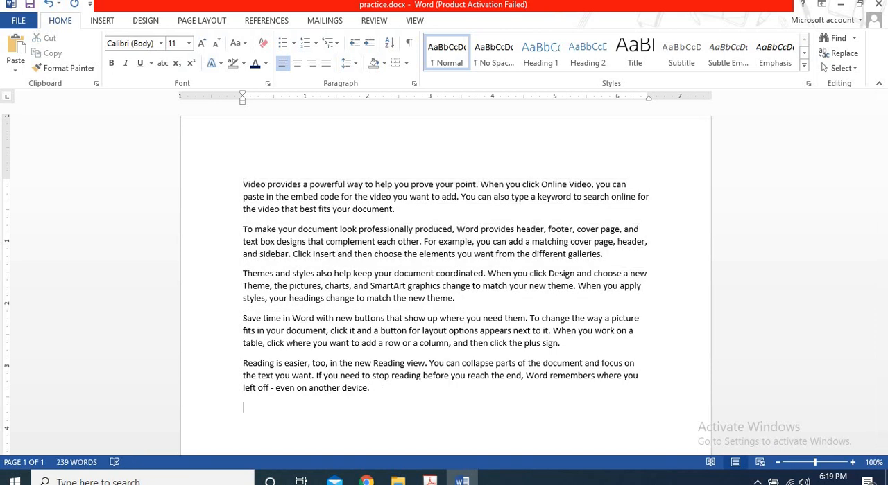
pyautogui.write('This is a computer.')
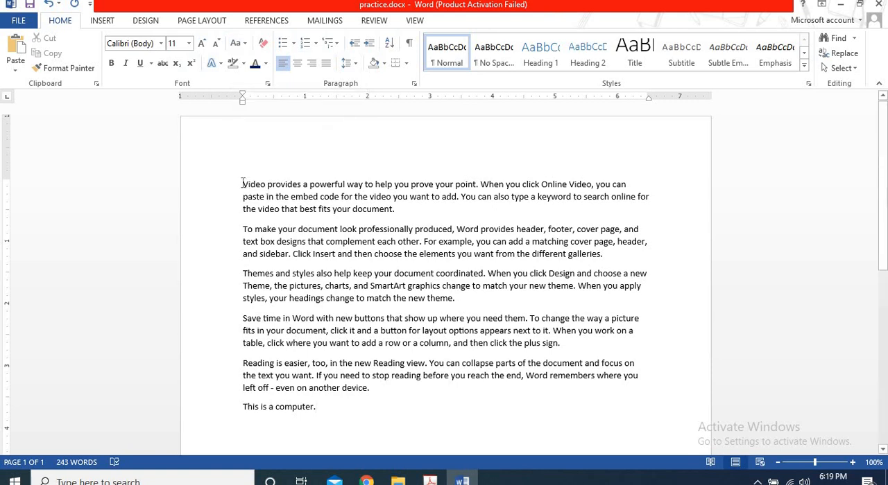
# Change the case of the whole first paragraph to Capitalize Each Word.
pyautogui.moveTo(243, 184); pyautogui.dragTo(391, 209)
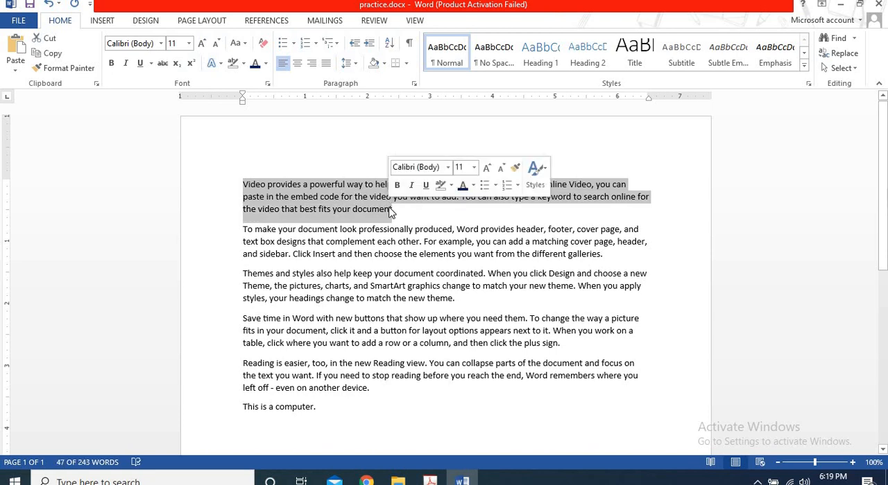
pyautogui.click(245, 186)
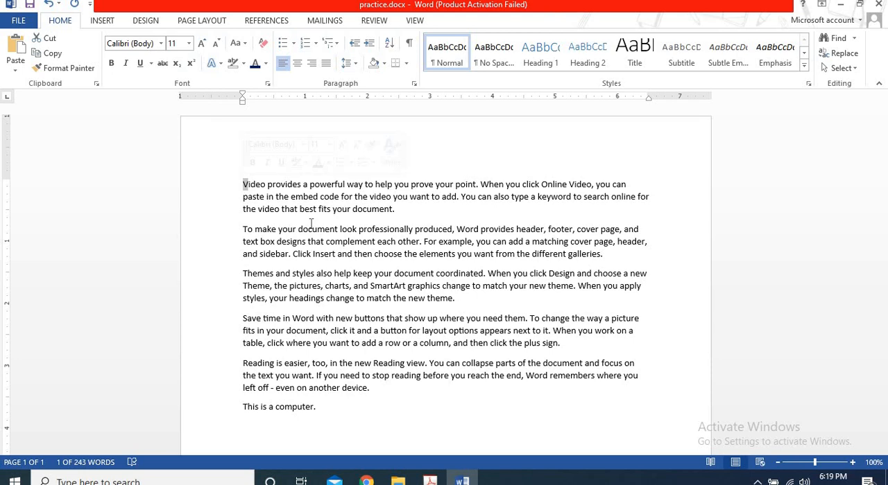
pyautogui.click(243, 45)
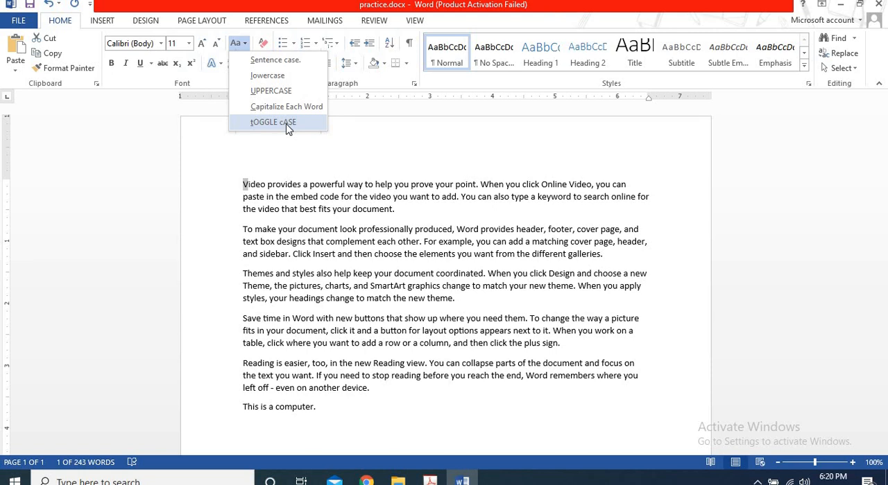
pyautogui.click(400, 211)
pyautogui.moveTo(400, 210); pyautogui.dragTo(216, 187)
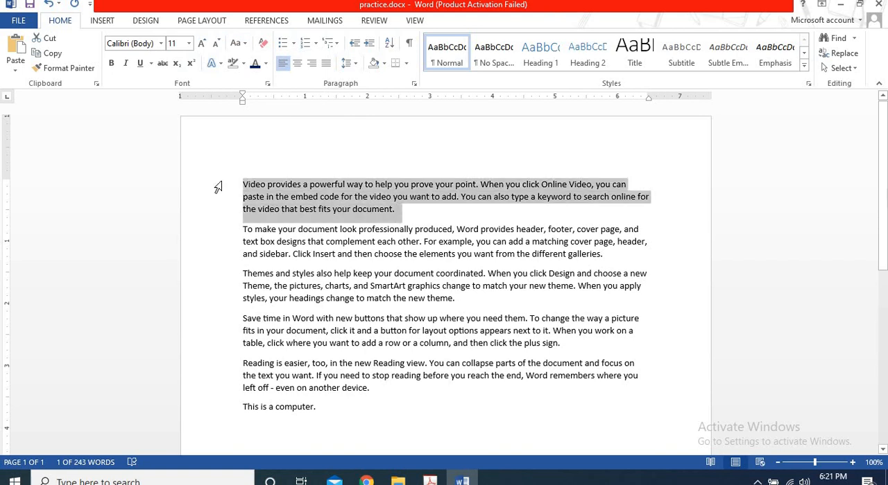
pyautogui.click(245, 44)
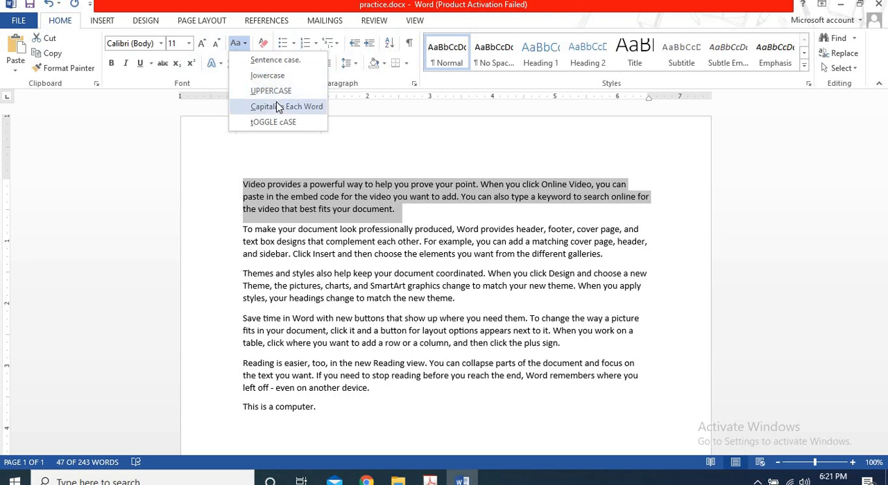
pyautogui.click(277, 108)
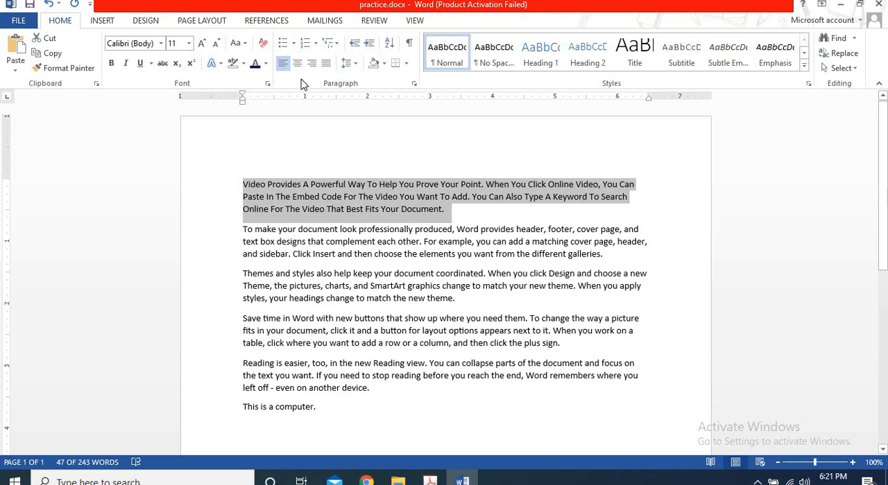
# Change the case of the whole first paragraph to lowercase and to UPPERCASE.
pyautogui.click(246, 43)
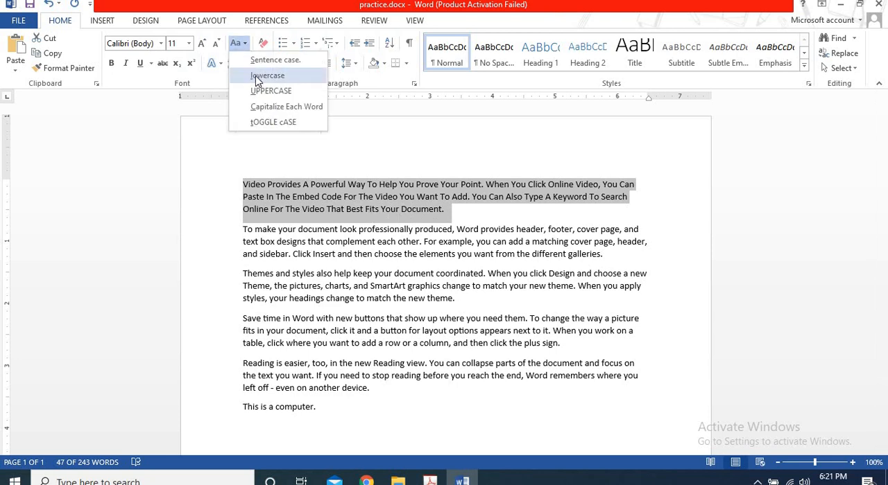
pyautogui.click(255, 76)
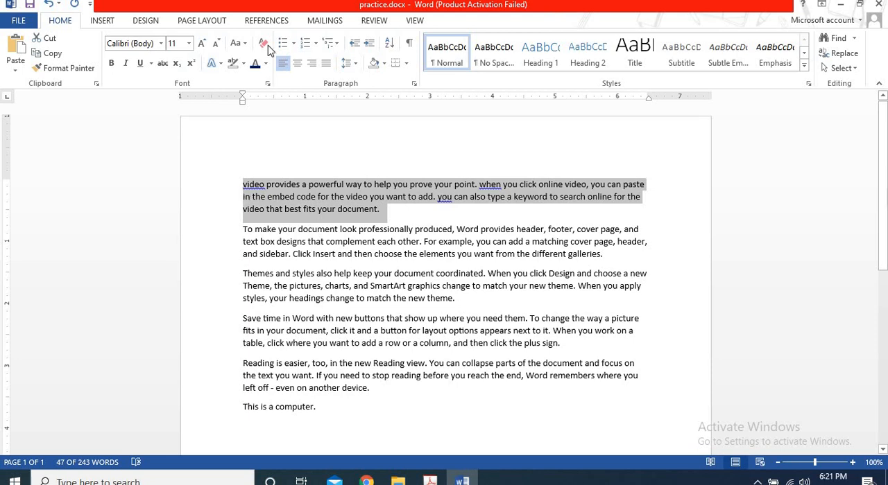
pyautogui.click(237, 43)
pyautogui.click(254, 76)
pyautogui.click(247, 45)
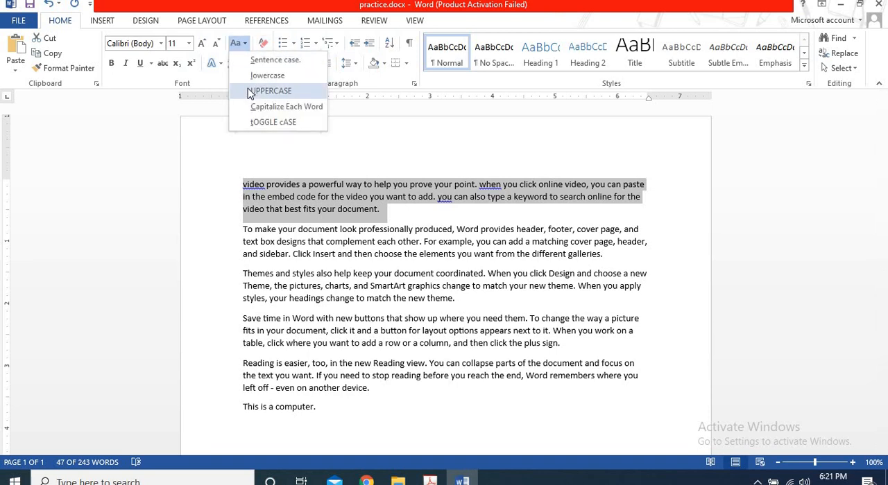
pyautogui.click(267, 90)
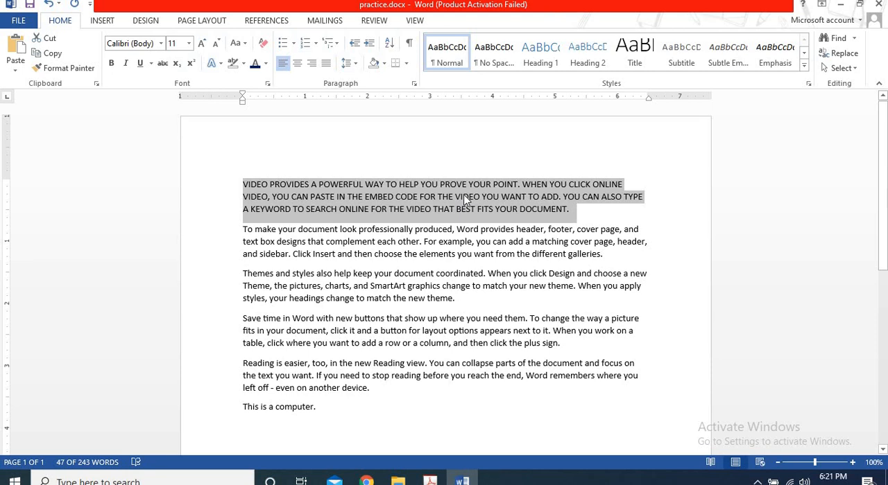
# Toggle the case of the first paragraph and set it to Sentence case.
pyautogui.click(236, 43)
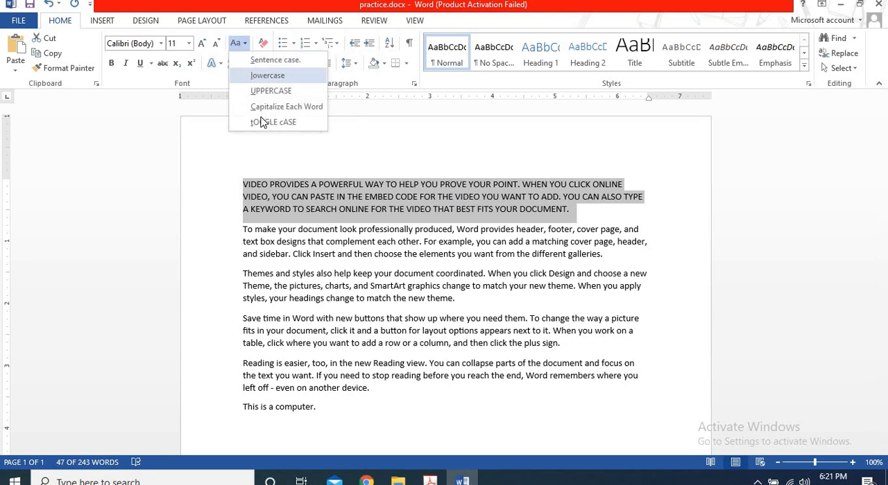
pyautogui.click(264, 122)
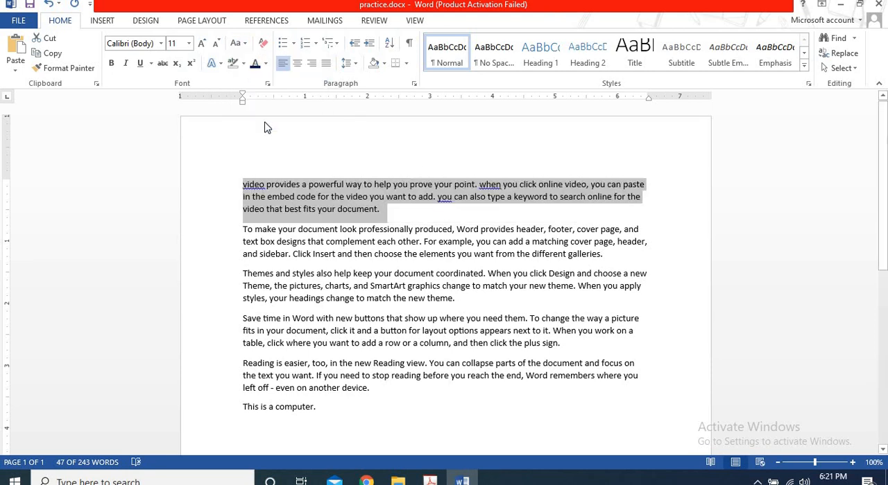
pyautogui.click(240, 44)
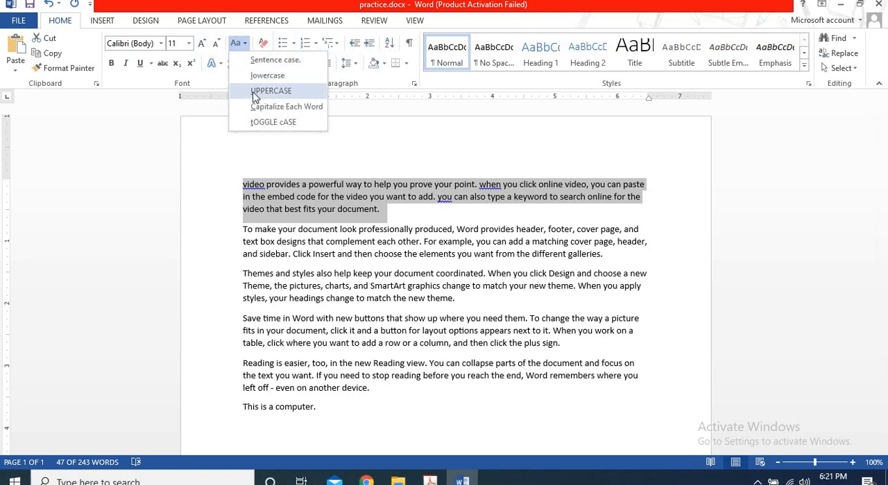
pyautogui.click(289, 61)
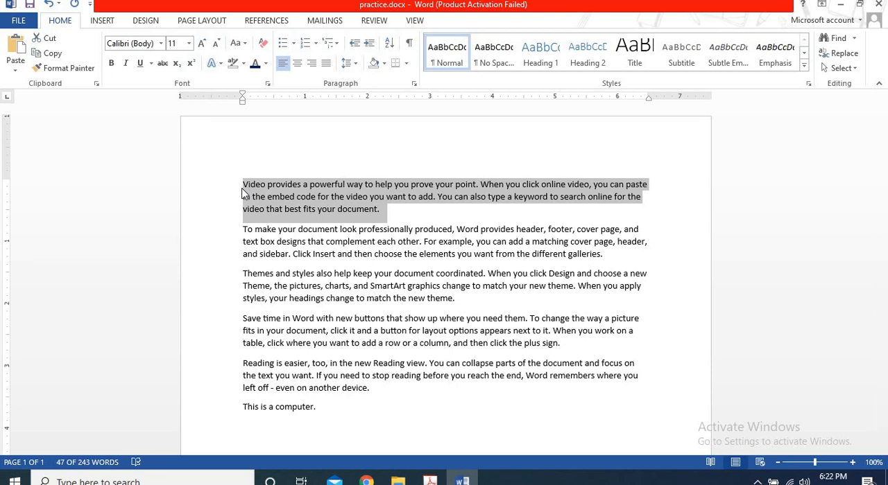
# Add the capitalized text "THIS IS A COMPUTER." and a lowercase "this" after the last sentence and erase both.
pyautogui.click(348, 408)
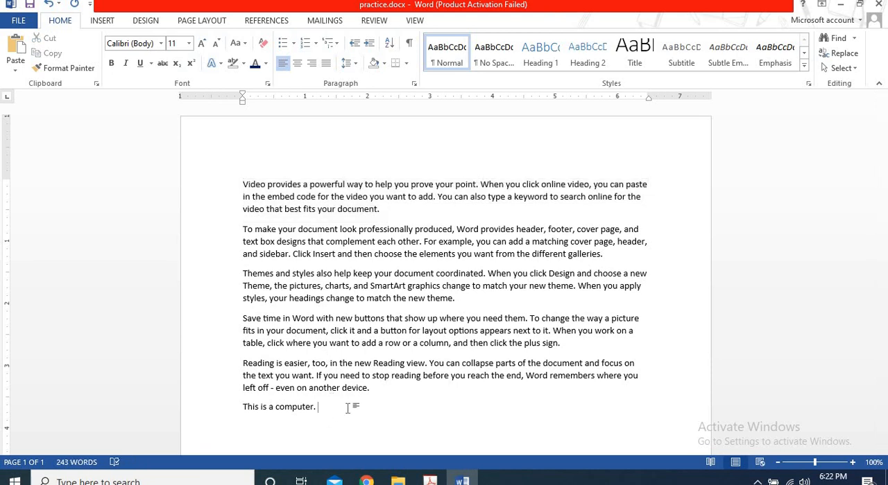
pyautogui.write('THIS IS A COMPUTER.this')
pyautogui.press('BackSpace')
pyautogui.press('BackSpace')
pyautogui.press('BackSpace')
pyautogui.press('BackSpace')
pyautogui.press('BackSpace')
pyautogui.press('BackSpace')
pyautogui.press('BackSpace')
pyautogui.press('BackSpace')
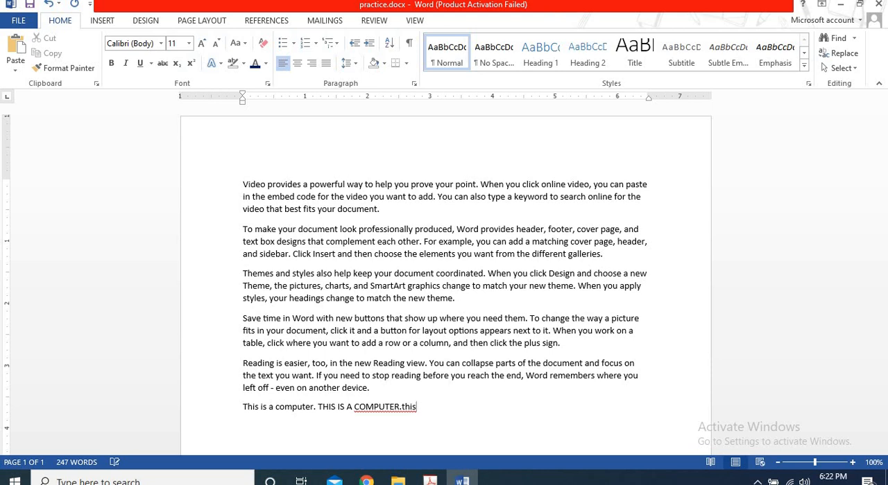
pyautogui.press('BackSpace')
pyautogui.press('BackSpace')
pyautogui.press('BackSpace')
pyautogui.press('BackSpace')
pyautogui.press('BackSpace')
pyautogui.press('BackSpace')
pyautogui.press('BackSpace')
pyautogui.press('BackSpace')
pyautogui.press('BackSpace')
pyautogui.press('BackSpace')
pyautogui.press('BackSpace')
pyautogui.press('BackSpace')
pyautogui.press('BackSpace')
pyautogui.press('BackSpace')
pyautogui.press('BackSpace')
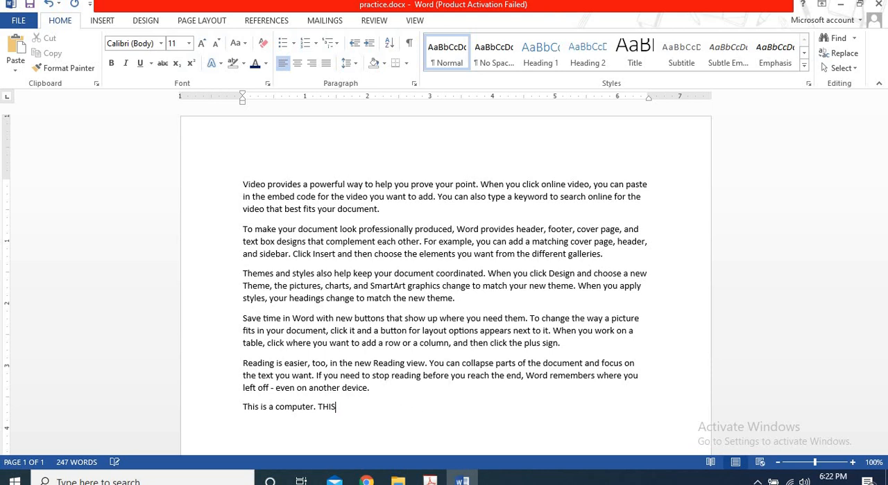
pyautogui.press('BackSpace')
# Enter "THIS IS HOWER" in capitals after "This is a computer." and erase it.
pyautogui.write('THIS')
pyautogui.write(' IS HO')
pyautogui.write('WER')
pyautogui.press('BackSpace')
pyautogui.press('BackSpace')
pyautogui.press('BackSpace')
pyautogui.press('BackSpace')
pyautogui.press('BackSpace')
pyautogui.press('BackSpace')
pyautogui.press('BackSpace')
pyautogui.press('BackSpace')
pyautogui.press('BackSpace')
pyautogui.press('BackSpace')
pyautogui.press('BackSpace')
pyautogui.press('BackSpace')
pyautogui.press('BackSpace')
# Append the mixed-case sample text "THISISIIS hsjksks this" after the sentence "This is a computer.".
pyautogui.write('THISISIIS hejksks this')
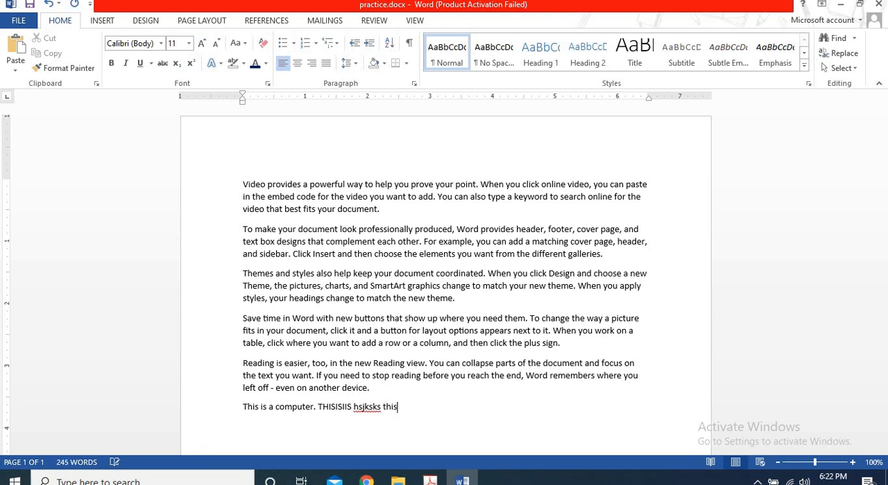